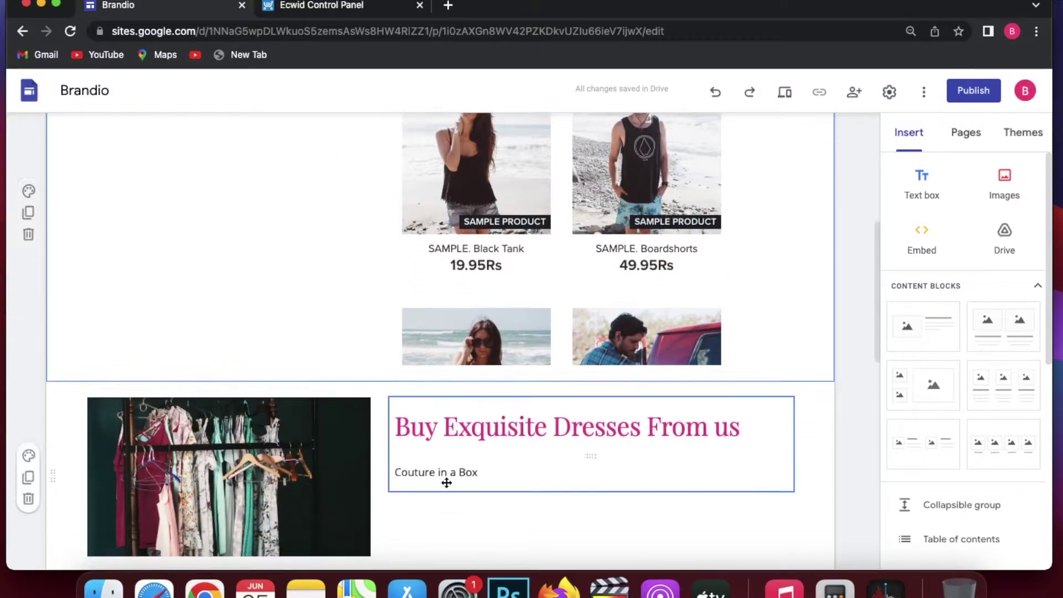
Scroll through the Ecwid store's integration code page to review it
scroll(472, 474, down, 4)
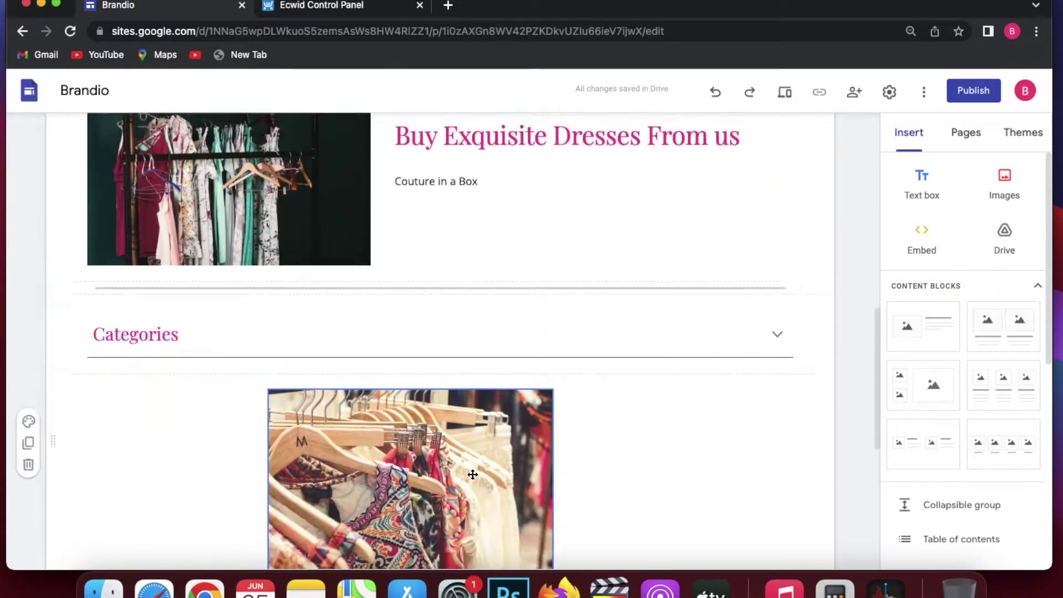
scroll(666, 488, down, 2)
scroll(667, 488, down, 2)
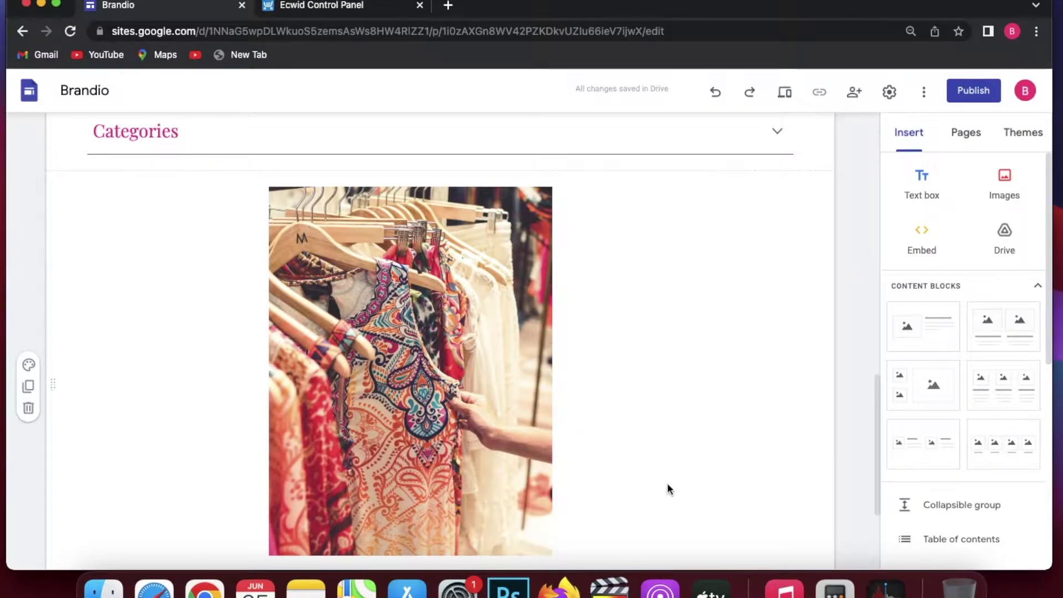
scroll(666, 485, down, 3)
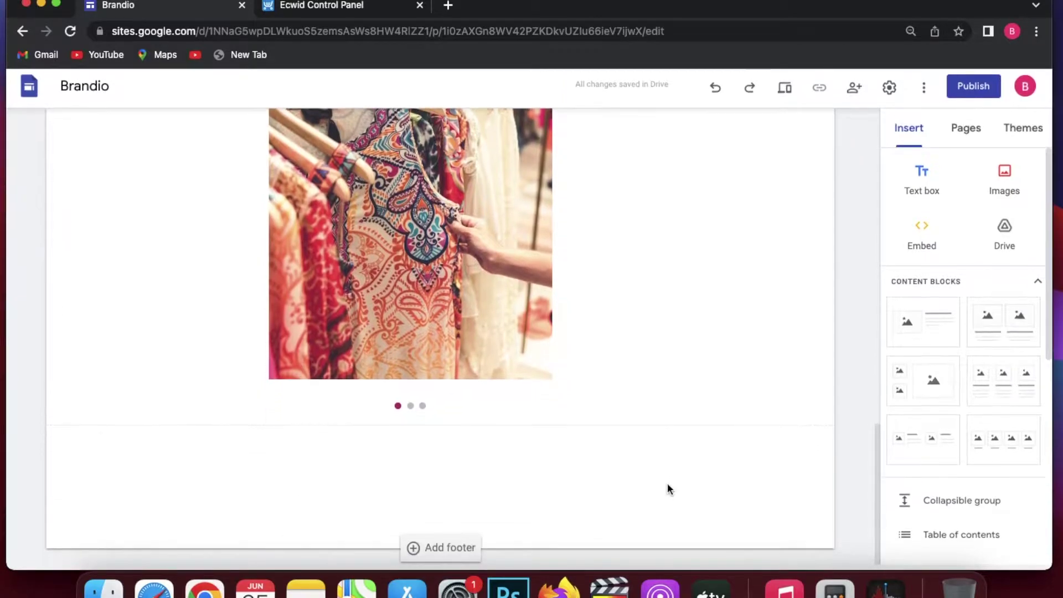
scroll(674, 417, up, 10)
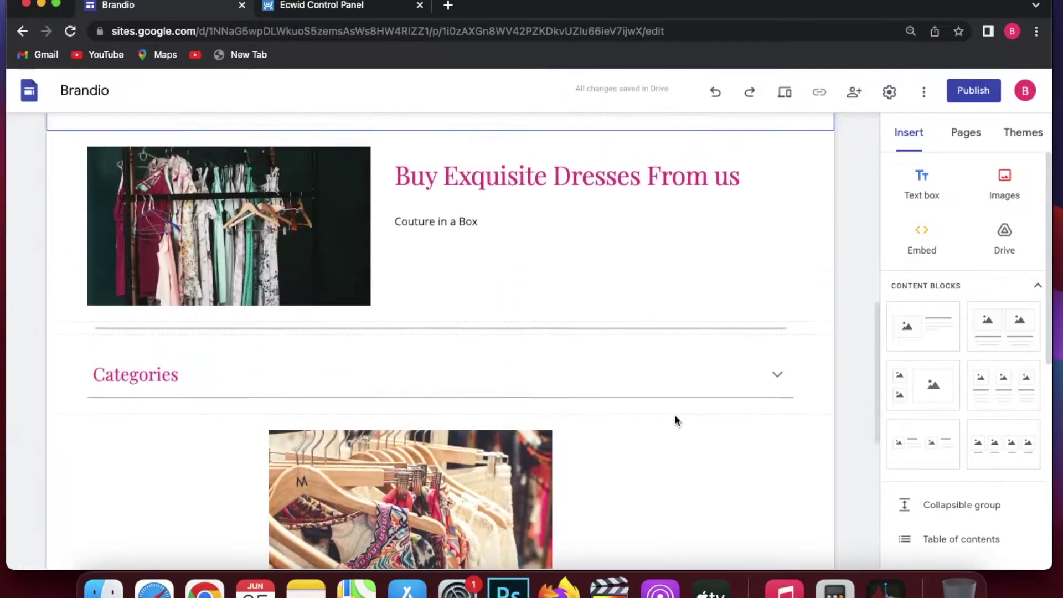
scroll(669, 506, up, 5)
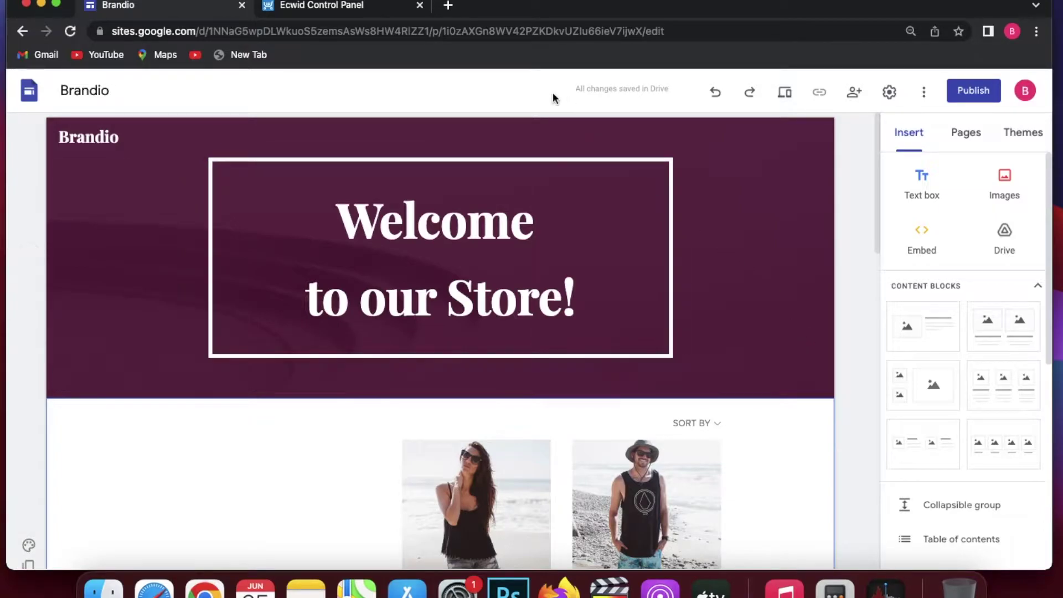
Switch to the Ecwid Control Panel and open the store's main Dashboard
click(347, 14)
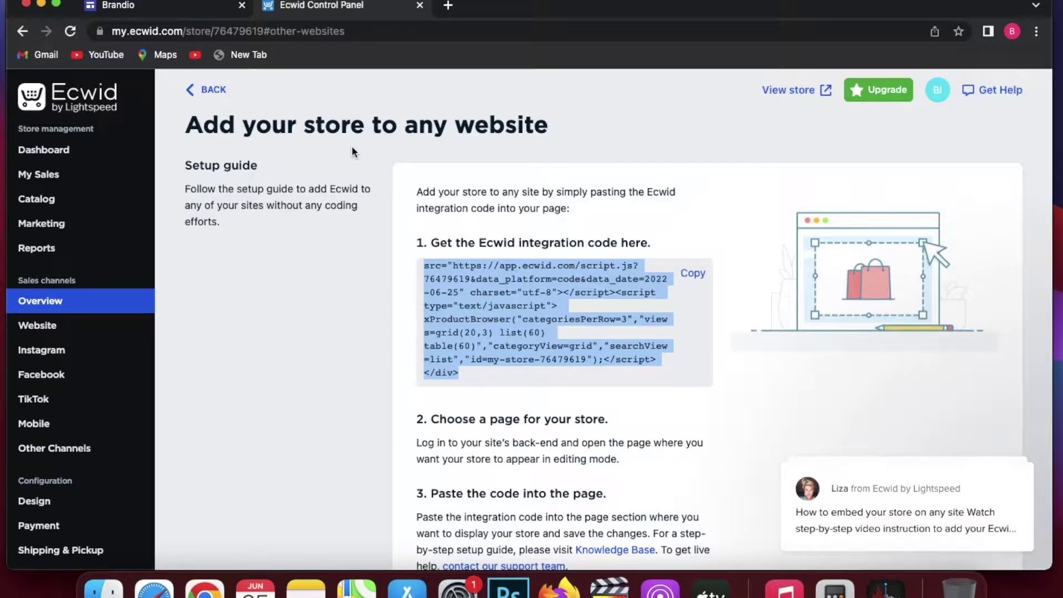
click(65, 154)
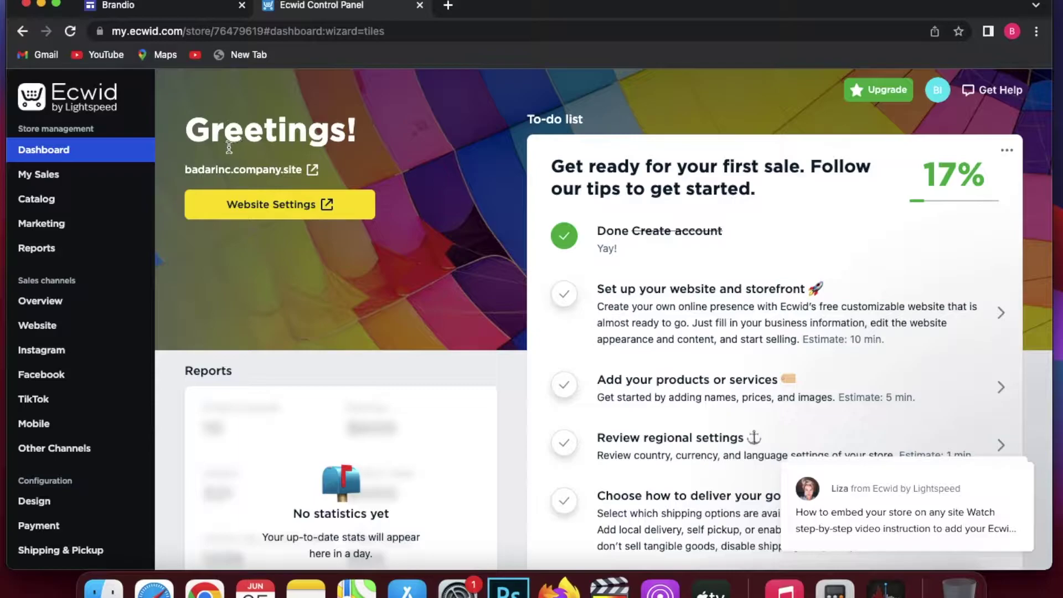
mouse_move(94, 183)
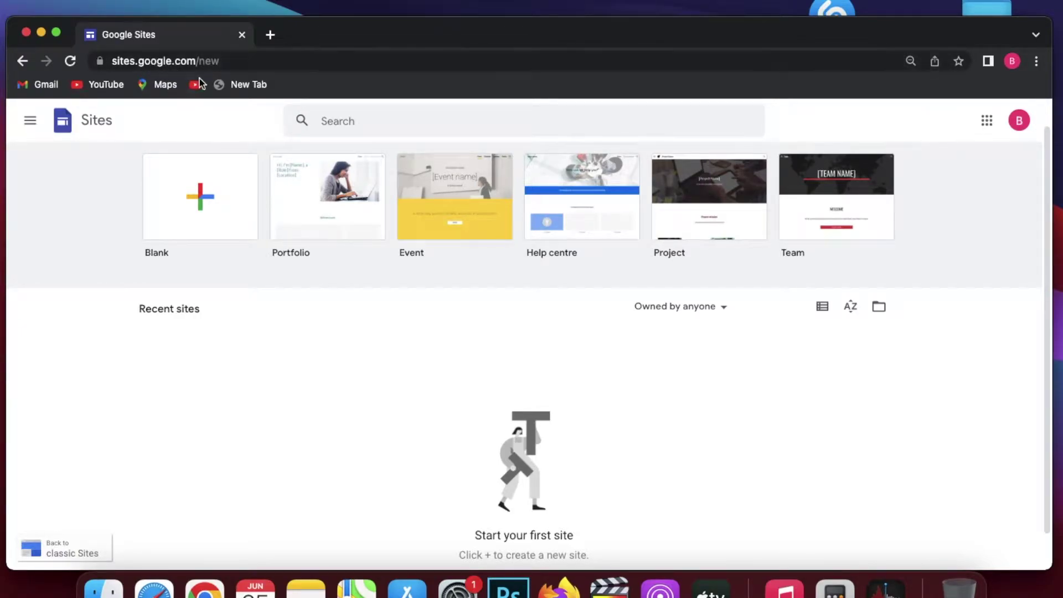
Create a new site from the Blank template, opening as 'Untitled site'
click(202, 208)
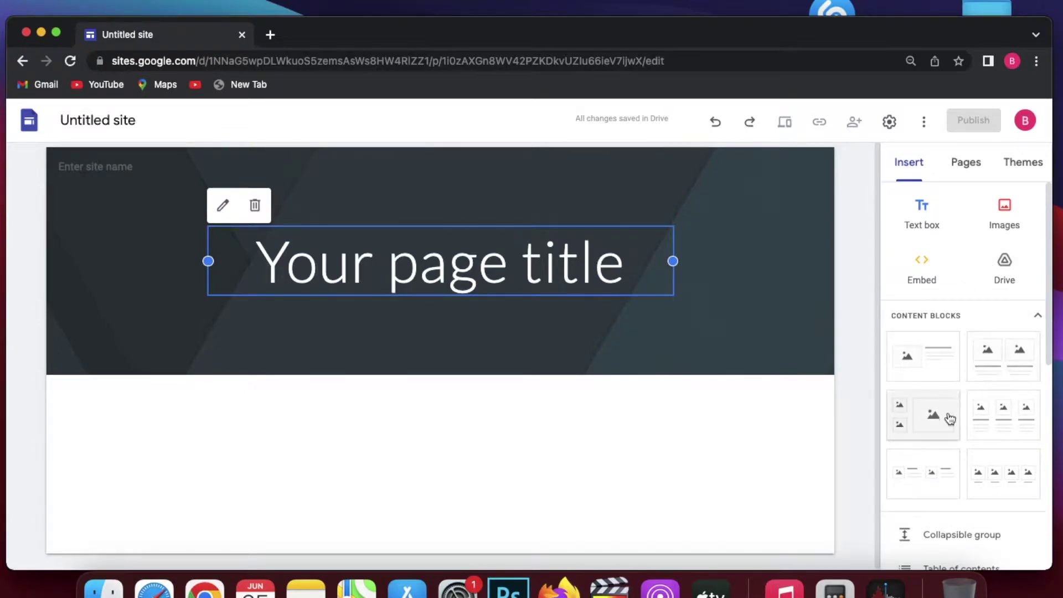
Browse the Insert panel elements, then show the Pages list containing only Home
scroll(983, 416, down, 2)
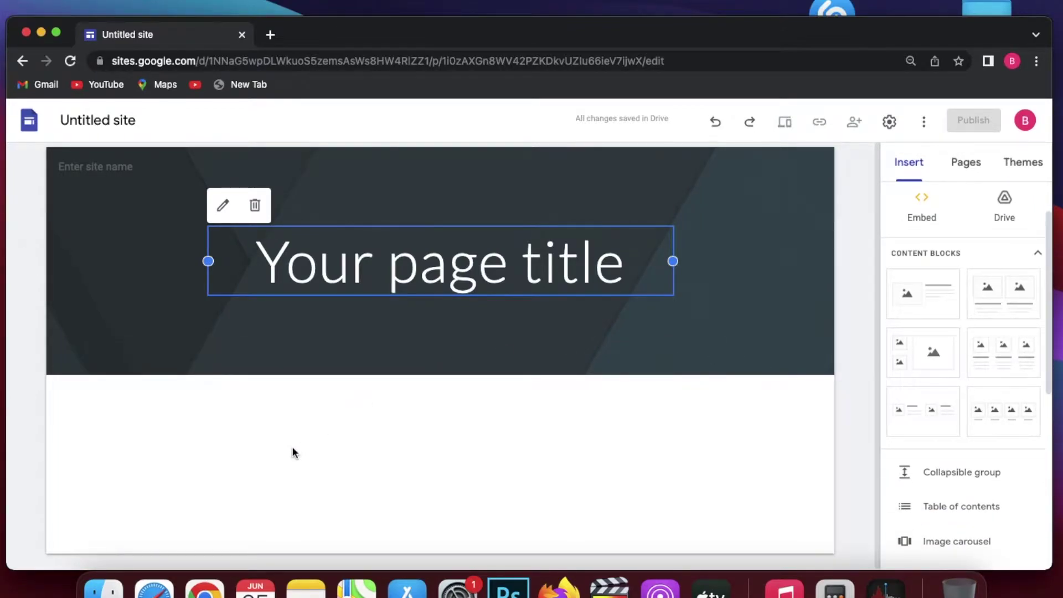
scroll(924, 410, down, 2)
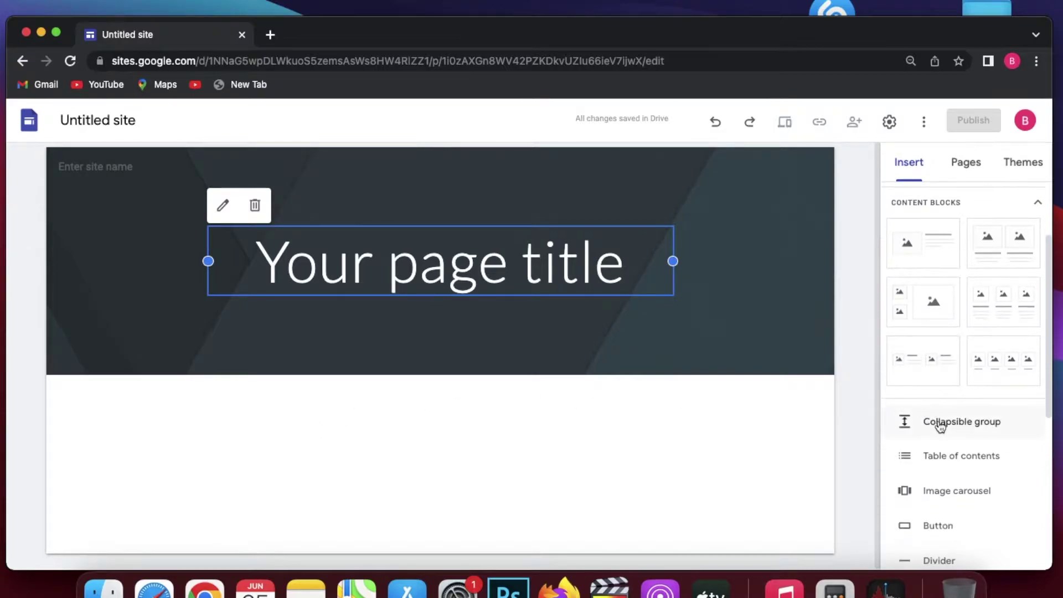
scroll(940, 425, down, 1)
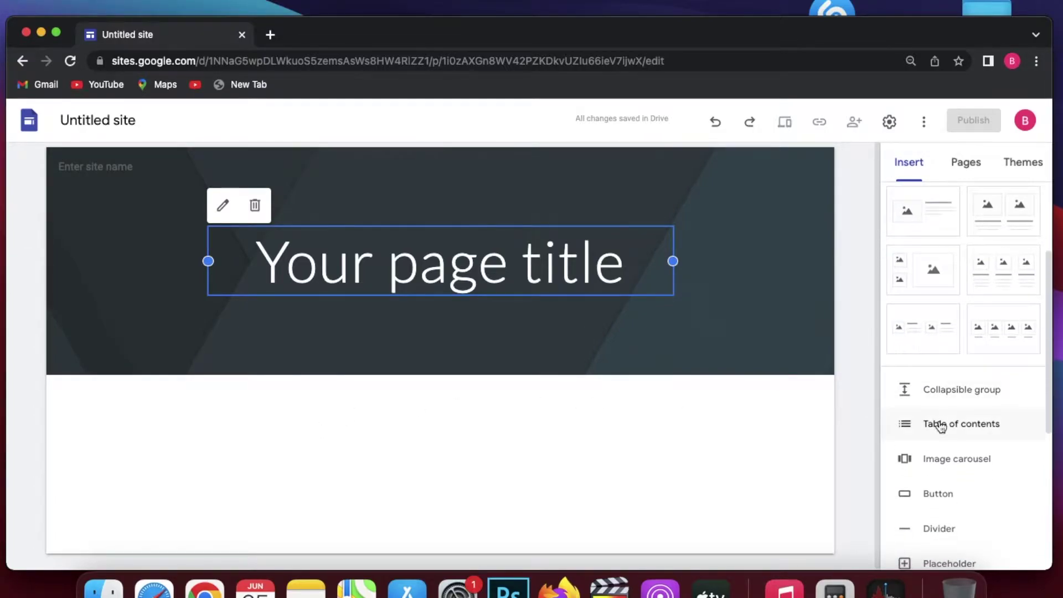
scroll(938, 465, down, 2)
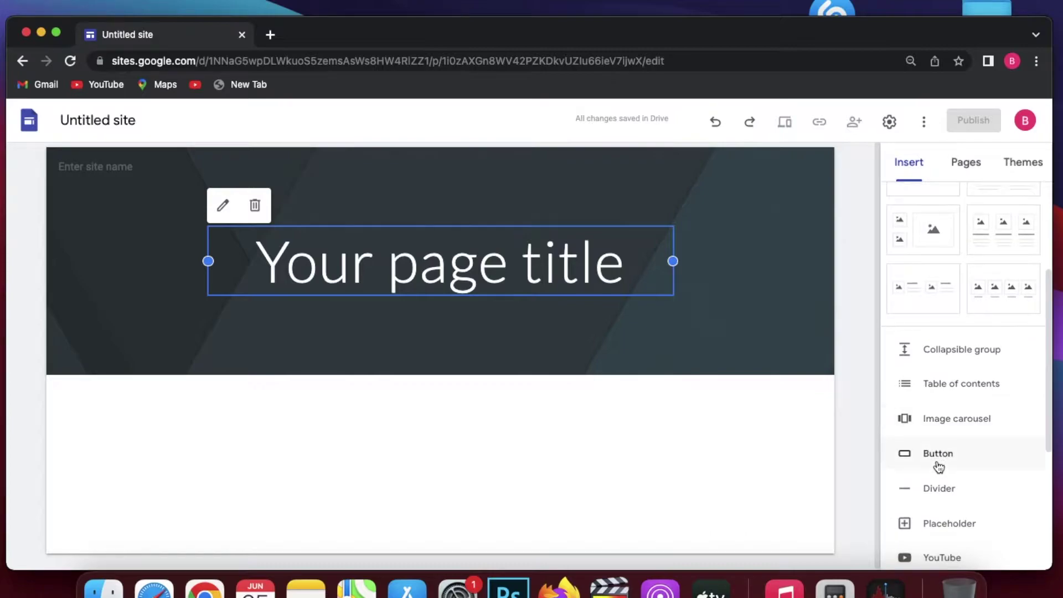
scroll(933, 492, down, 1)
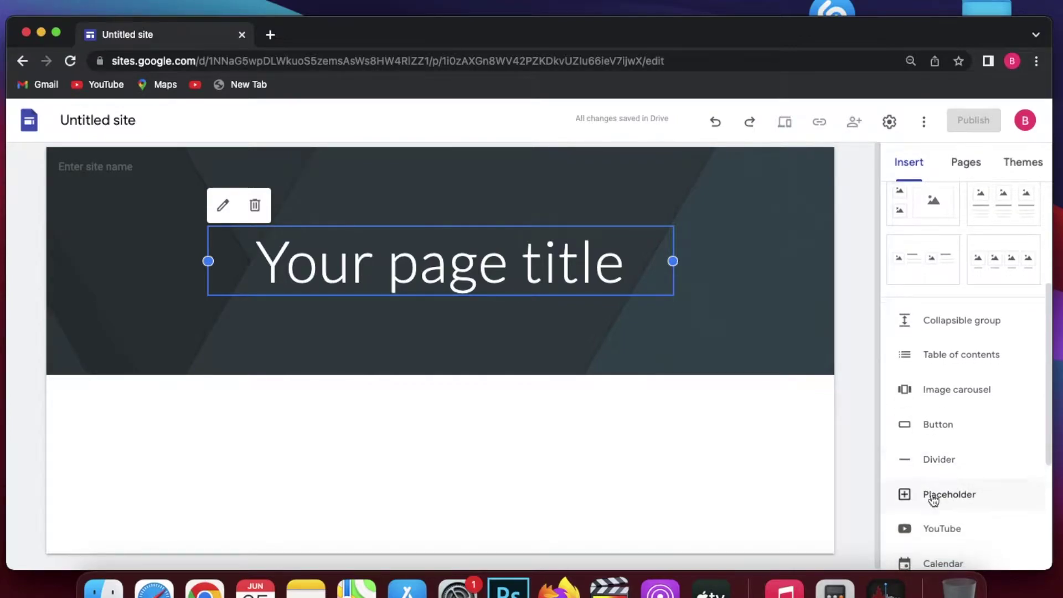
scroll(933, 500, down, 1)
scroll(934, 500, down, 1)
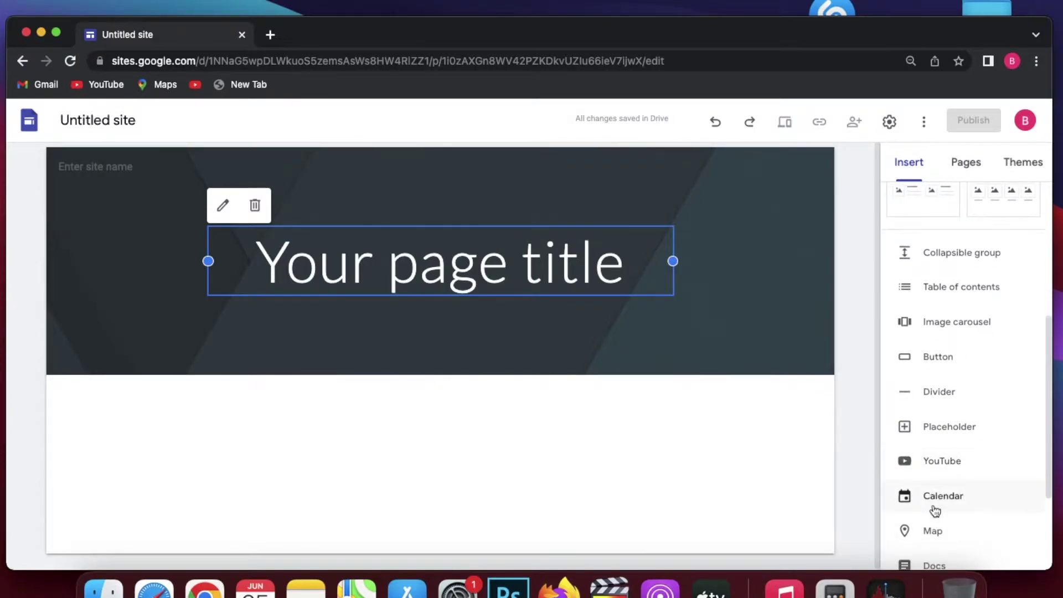
scroll(932, 508, down, 1)
scroll(932, 529, down, 1)
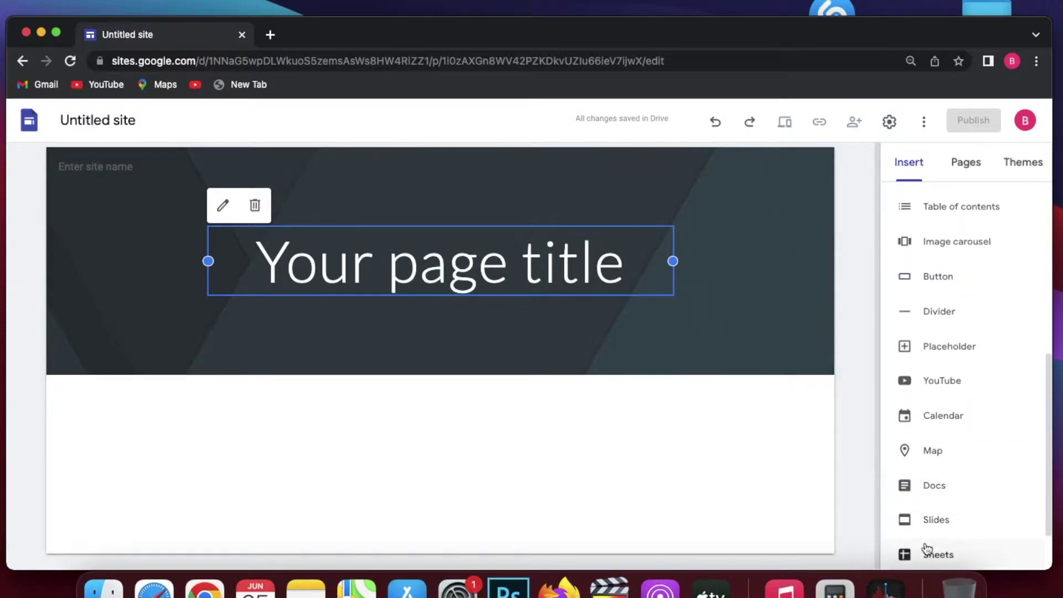
scroll(926, 553, down, 1)
scroll(935, 548, down, 1)
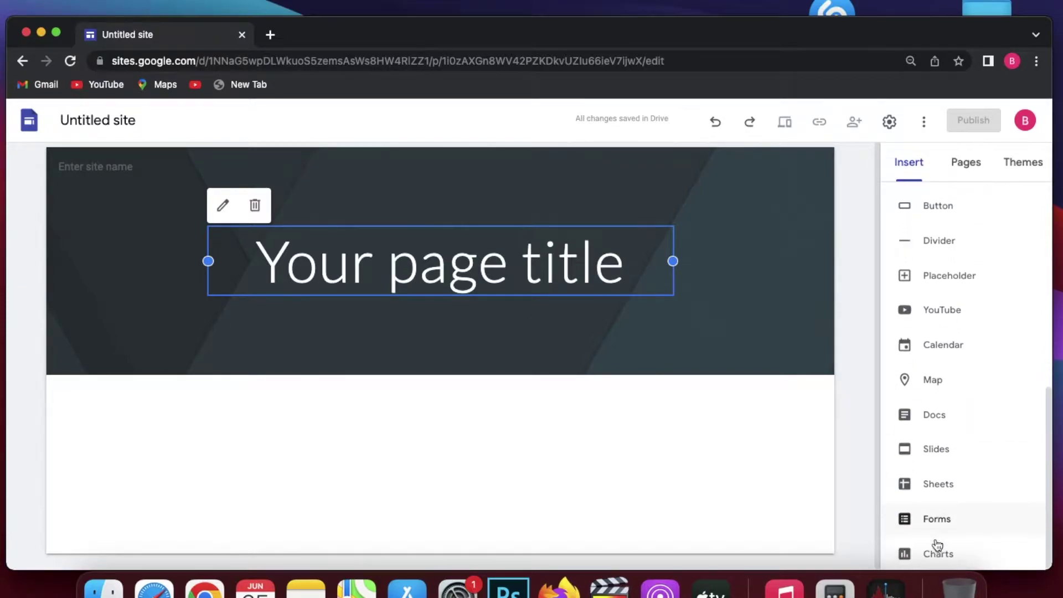
scroll(926, 448, up, 8)
scroll(926, 447, up, 3)
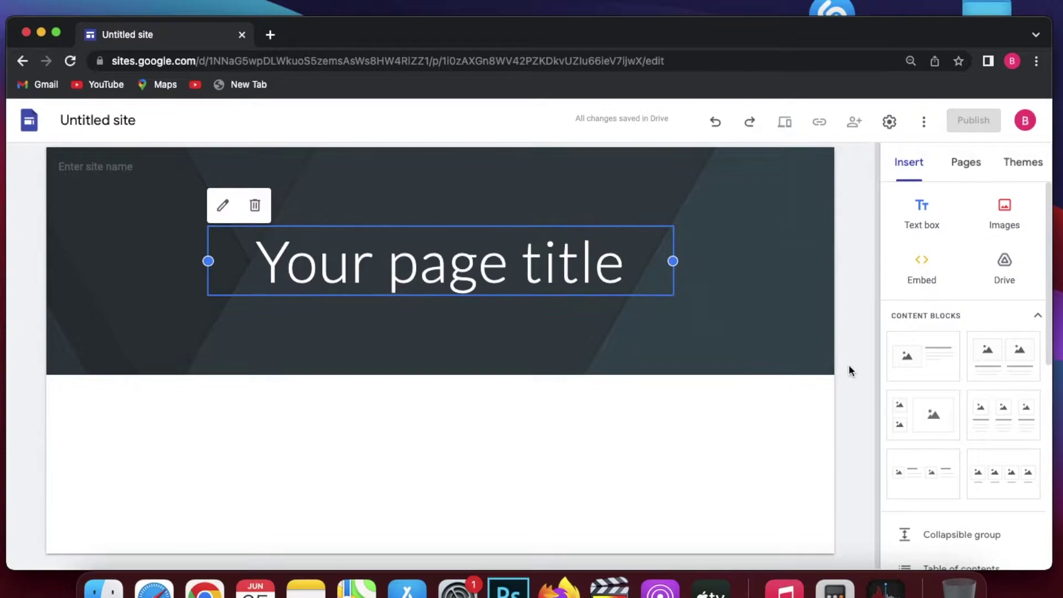
click(946, 171)
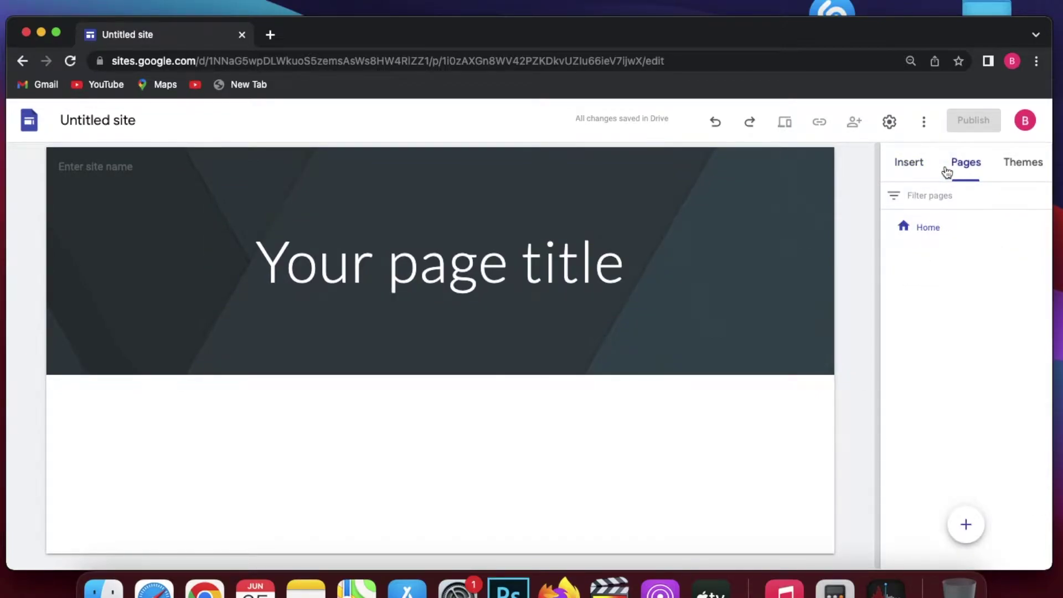
Open the theme choices and change the header text to 'Welcome to our Store!'
click(1022, 166)
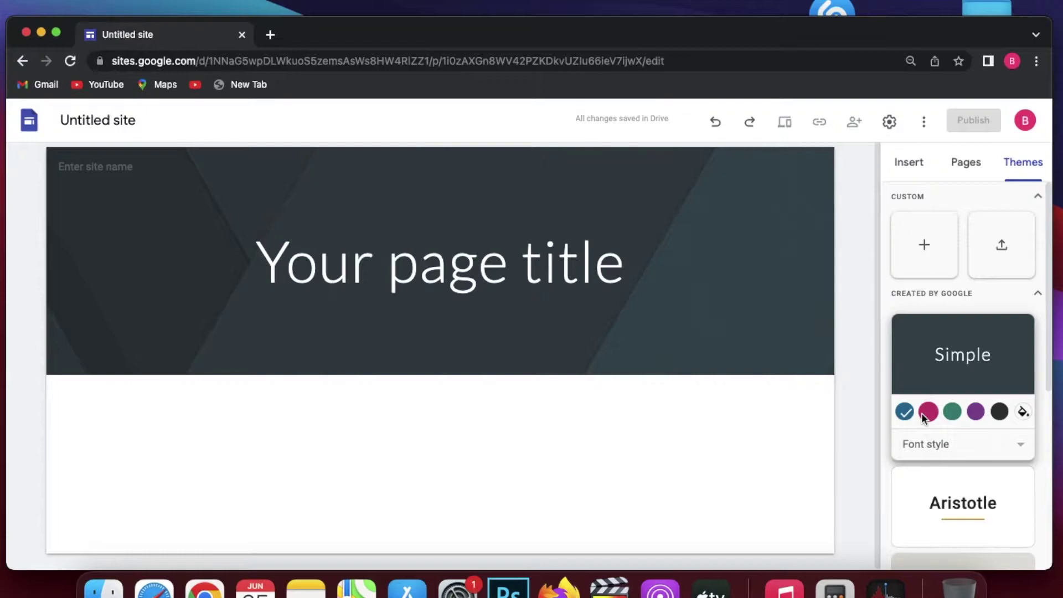
scroll(923, 416, down, 1)
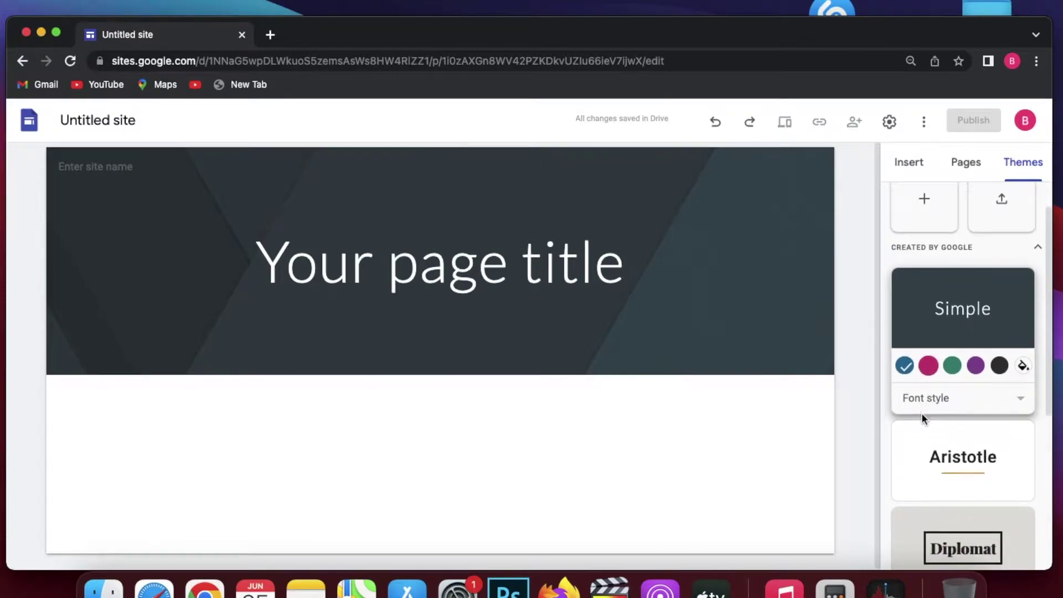
scroll(921, 413, down, 1)
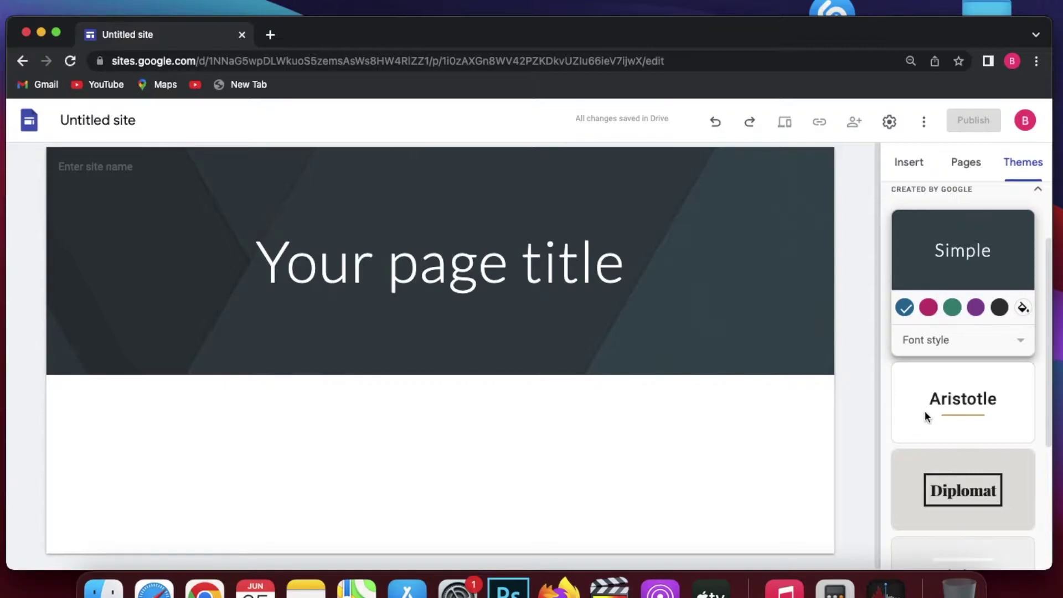
scroll(925, 416, down, 1)
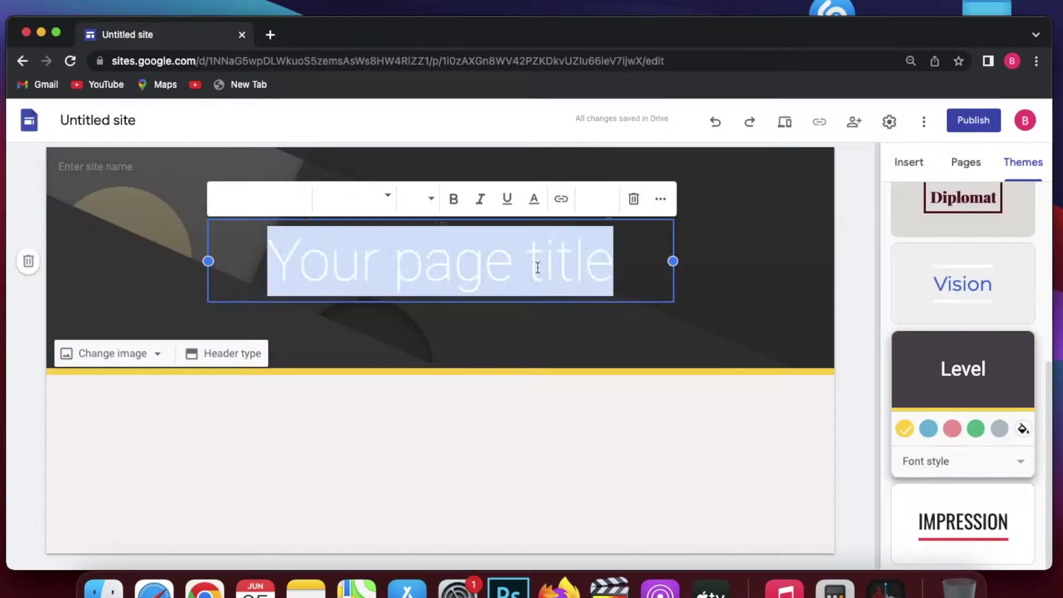
text(Welcome to our Stor)
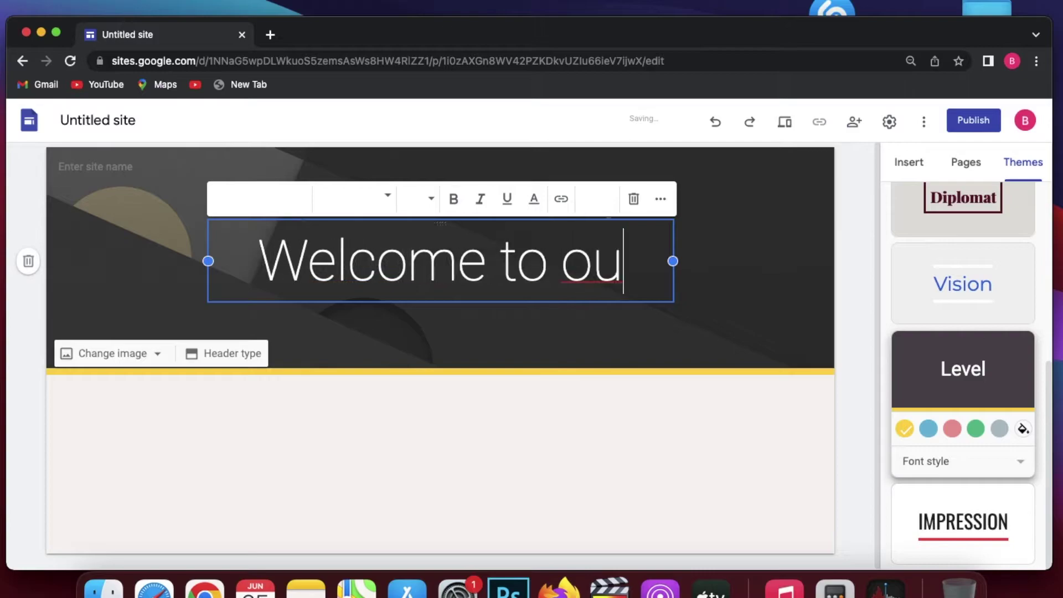
text(e !)
key(BackSpace)
key(BackSpace)
text(!)
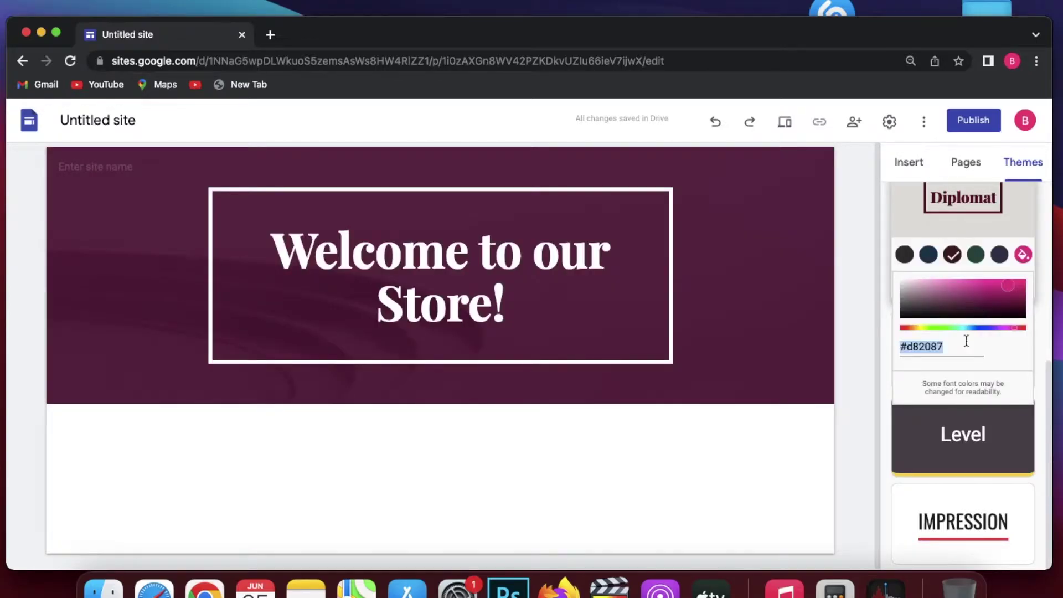
Apply the custom pink theme colour and settle on the Classic font style after trying Light and Heavy
scroll(997, 332, down, 1)
click(883, 295)
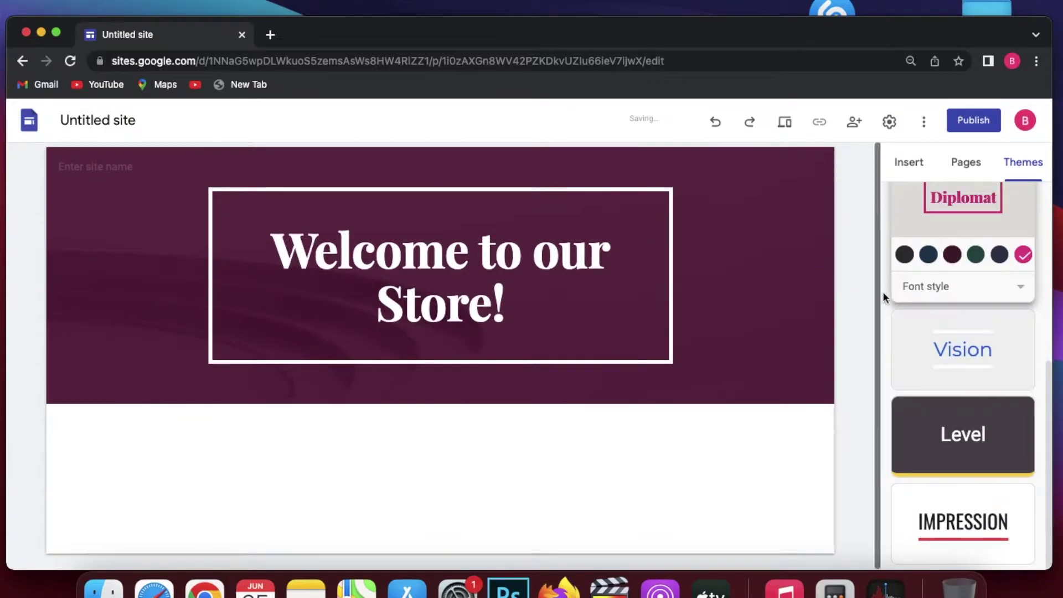
click(914, 297)
click(914, 316)
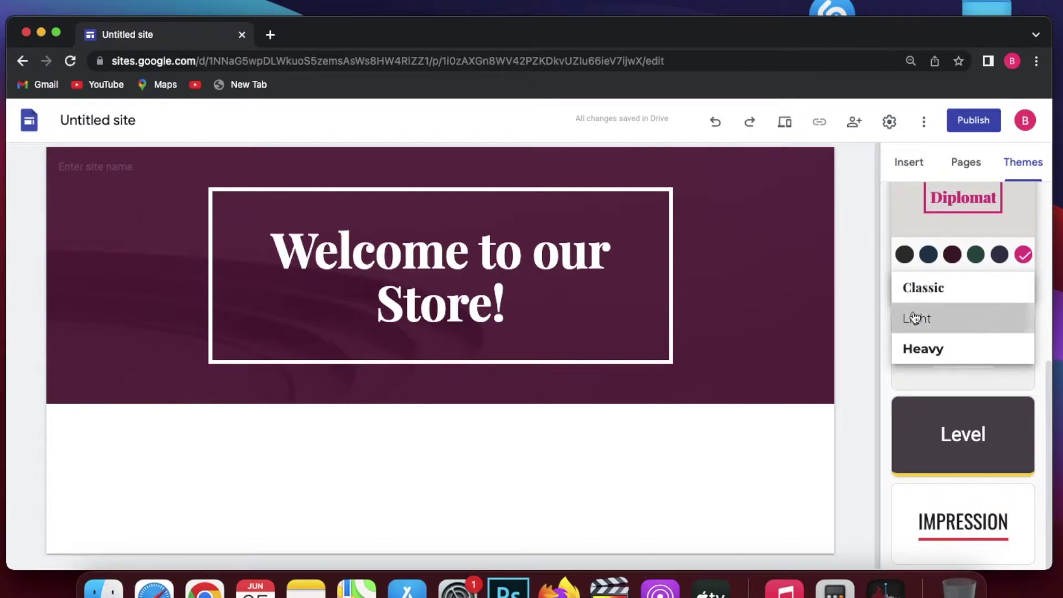
click(933, 294)
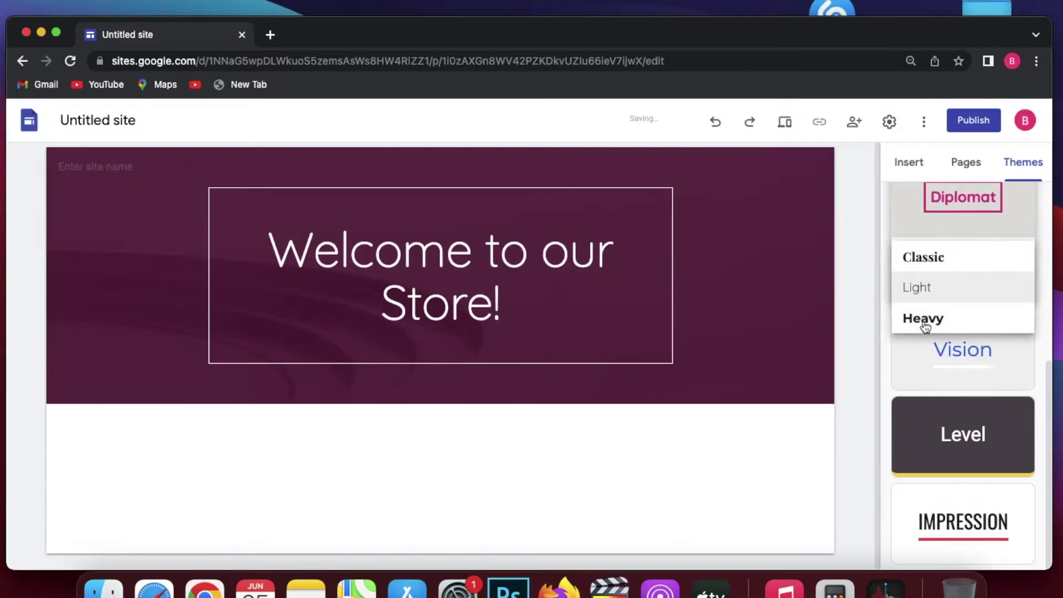
click(924, 326)
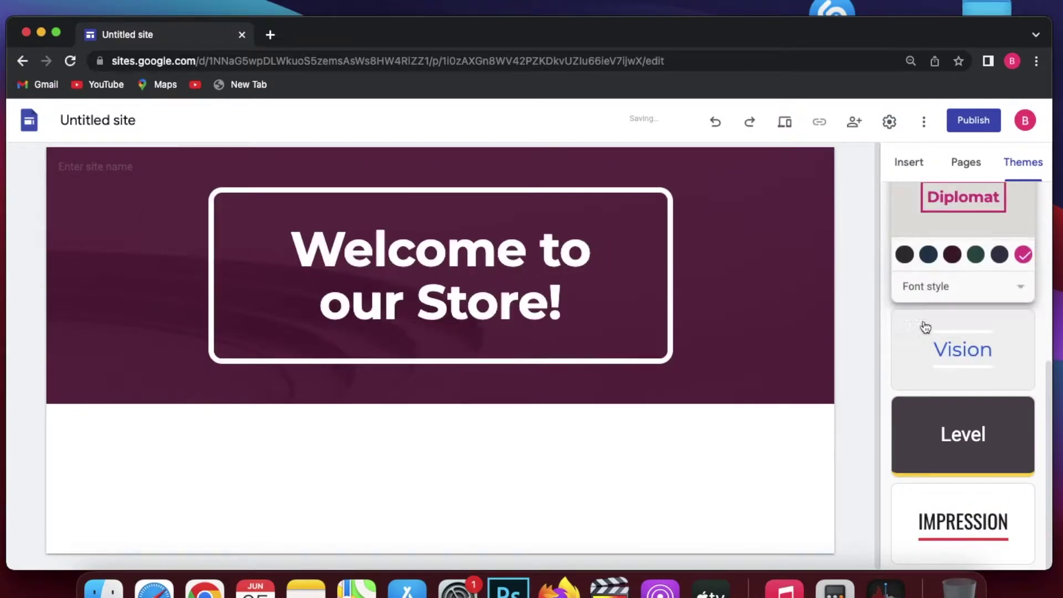
click(941, 289)
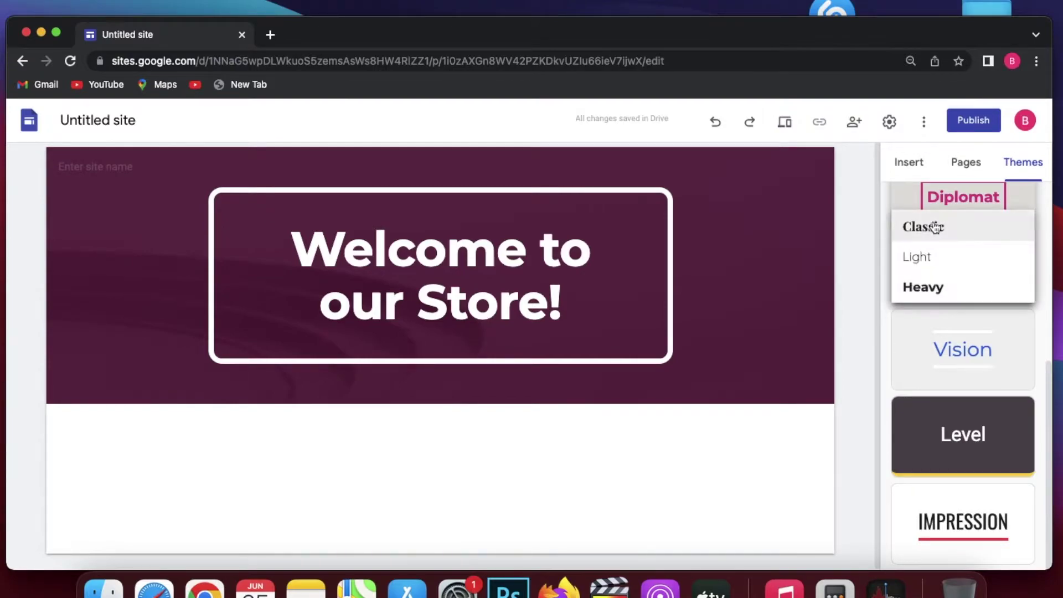
click(935, 227)
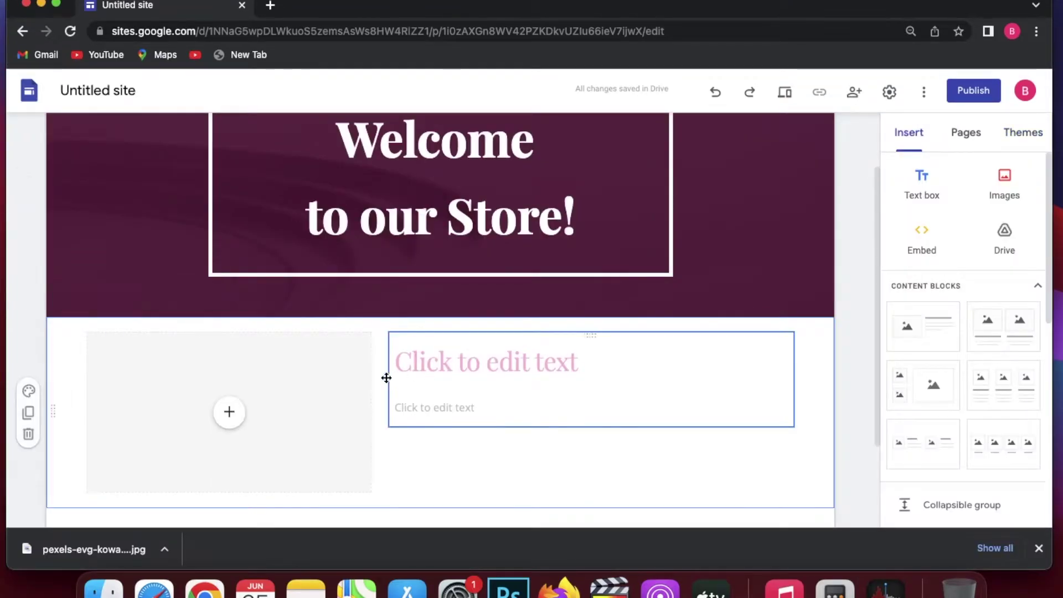
Fill the block with the clothes-rack photo, title 'Buy Exquisite Dresses From us' and subtitle 'Couture in'
click(246, 414)
click(230, 413)
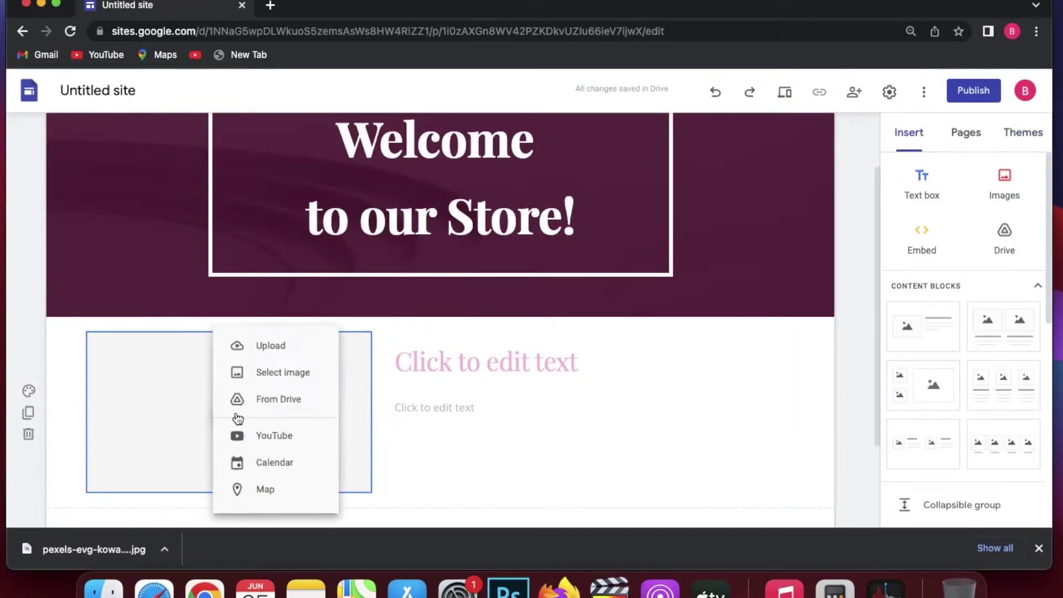
click(275, 360)
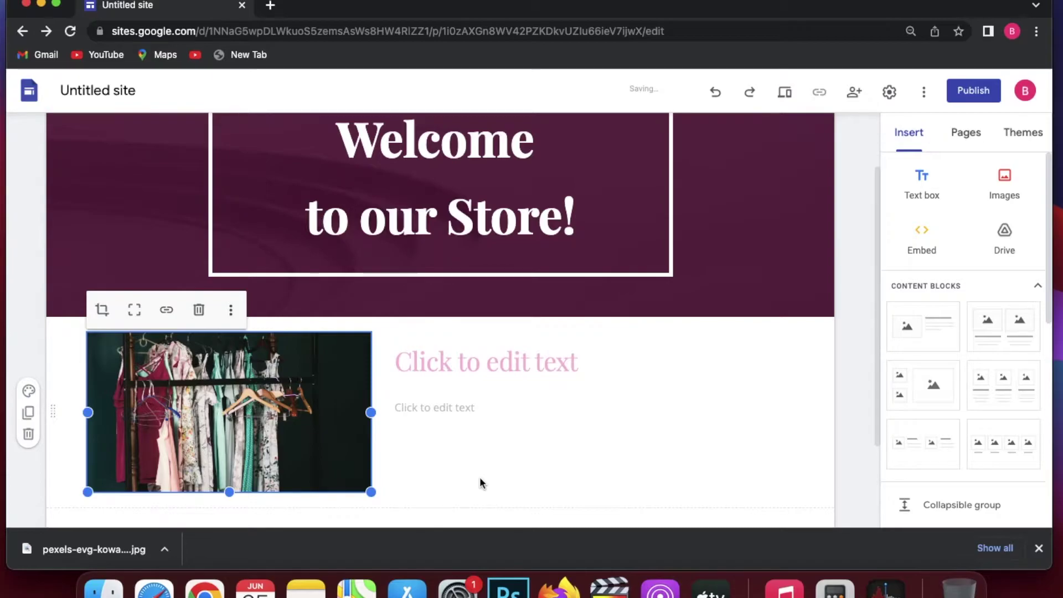
click(482, 362)
text(Buy Exquisite Dresses From us)
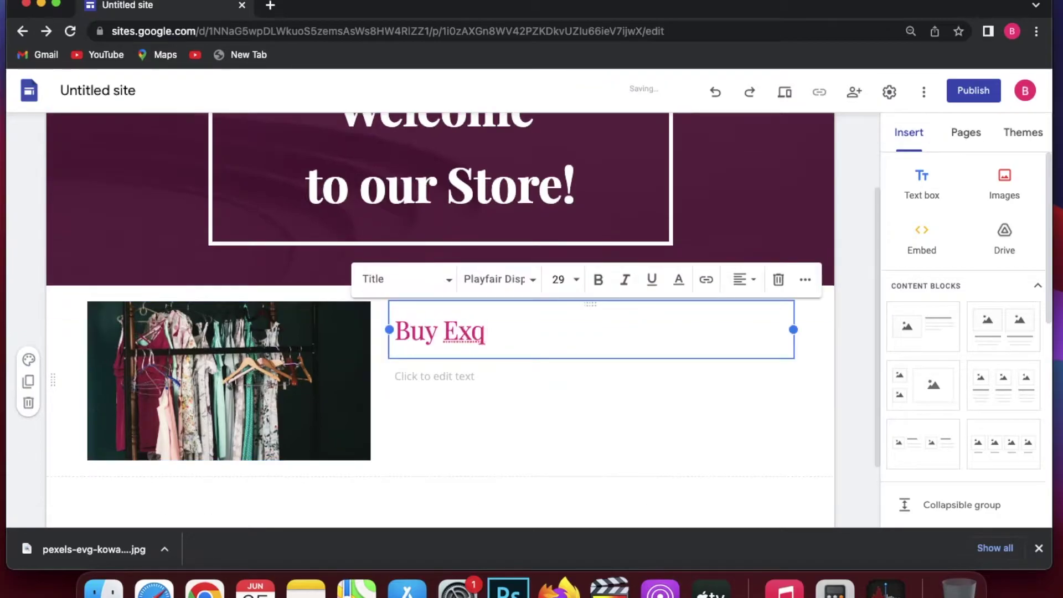
click(429, 383)
text(Couture in a Box)
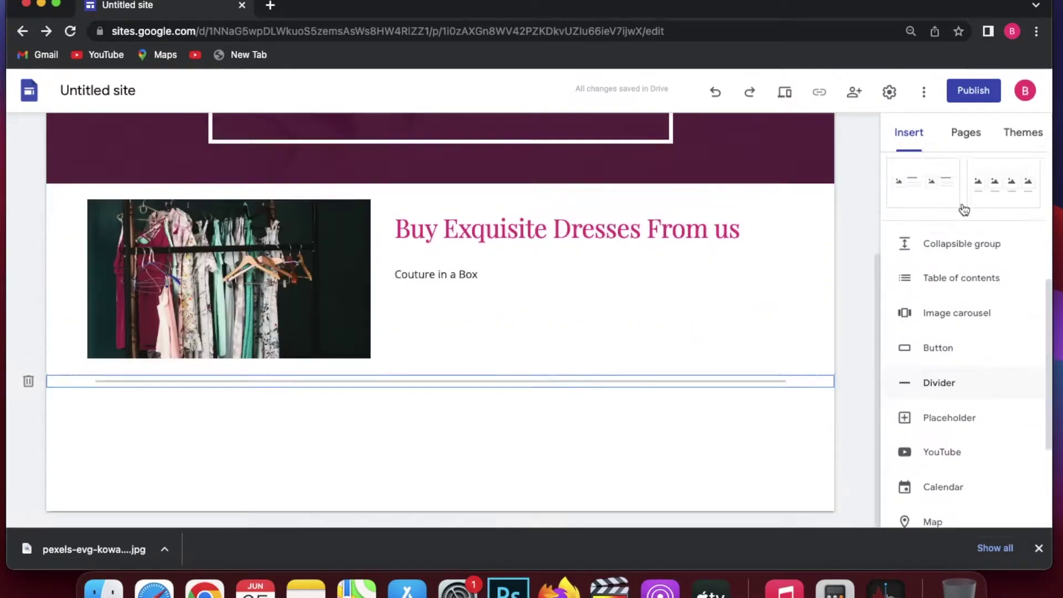
scroll(961, 208, up, 3)
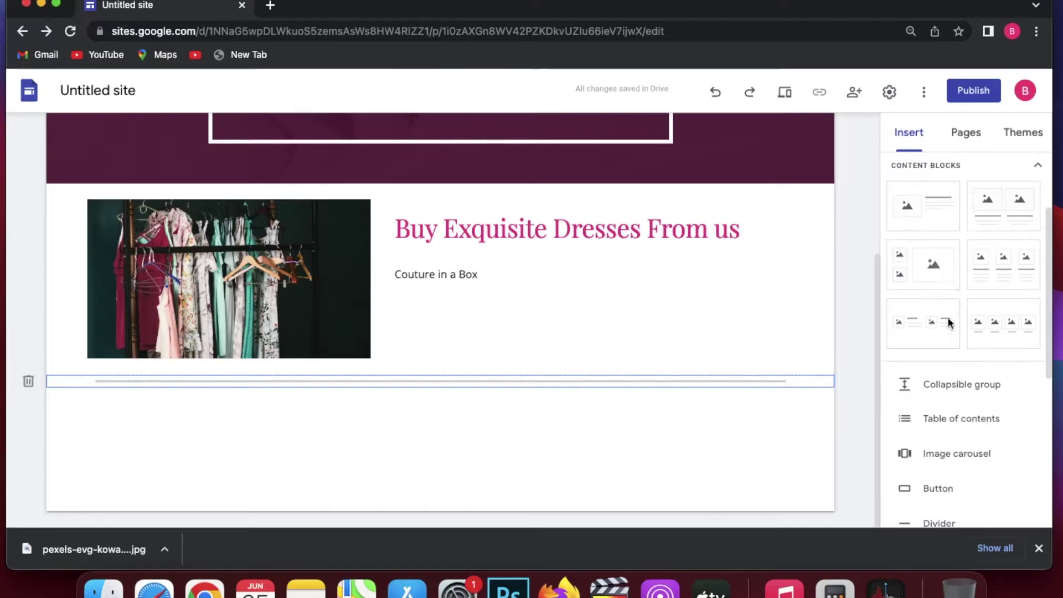
Add a collapsed collapsible group headed 'Categories' below the divider
click(949, 387)
click(616, 327)
text(Cat)
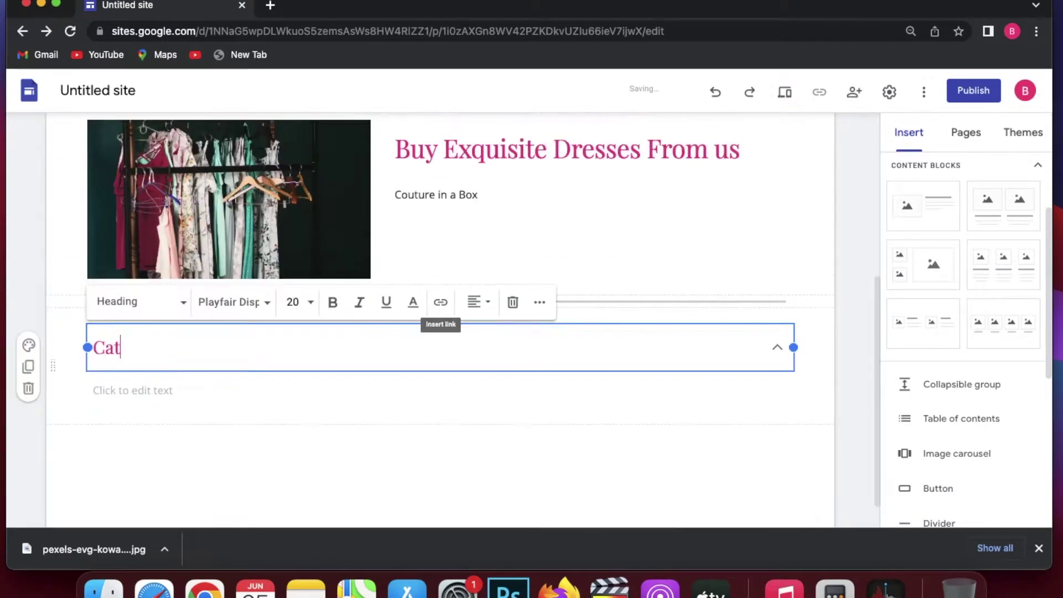
text(egories)
key(Return)
click(775, 349)
scroll(546, 423, up, 3)
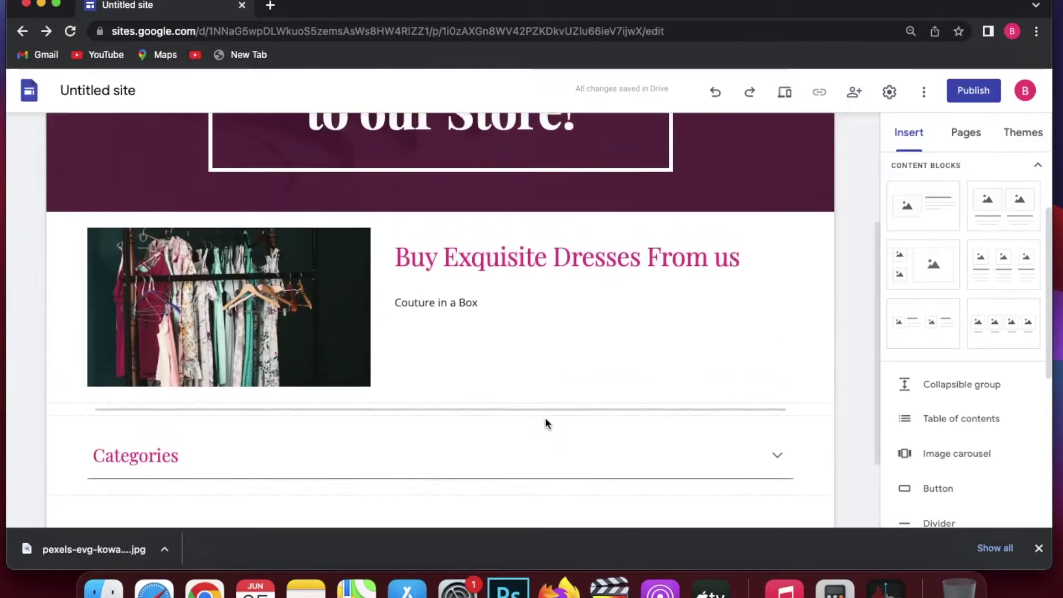
scroll(545, 423, up, 3)
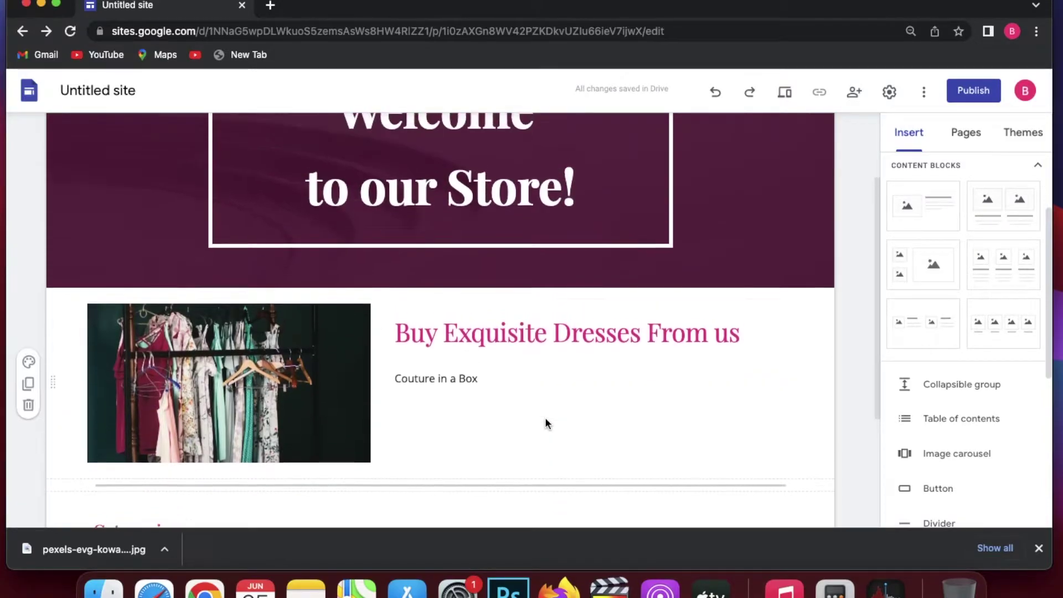
scroll(546, 420, up, 2)
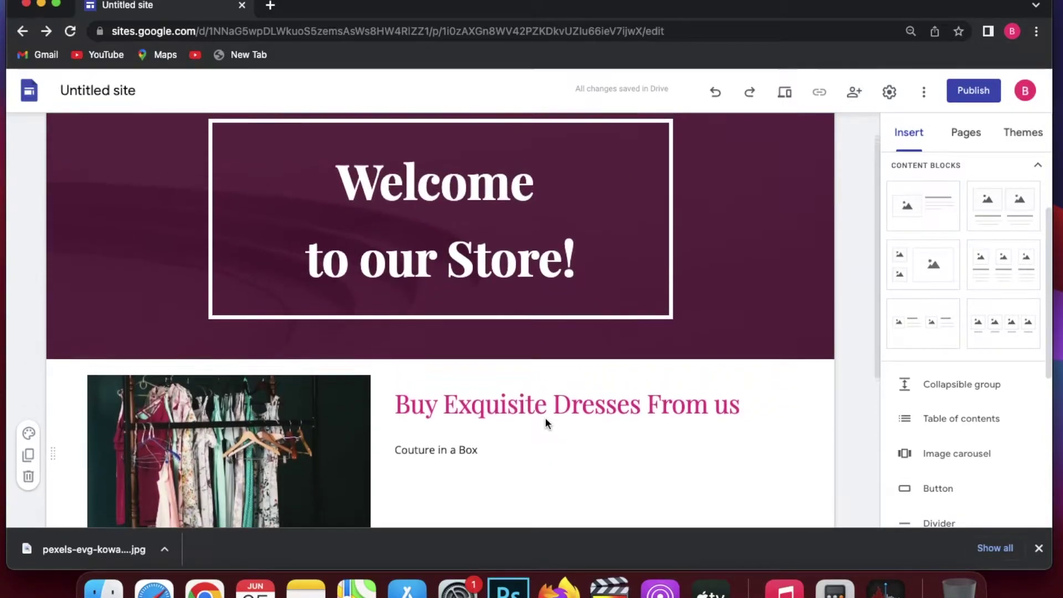
scroll(545, 422, up, 1)
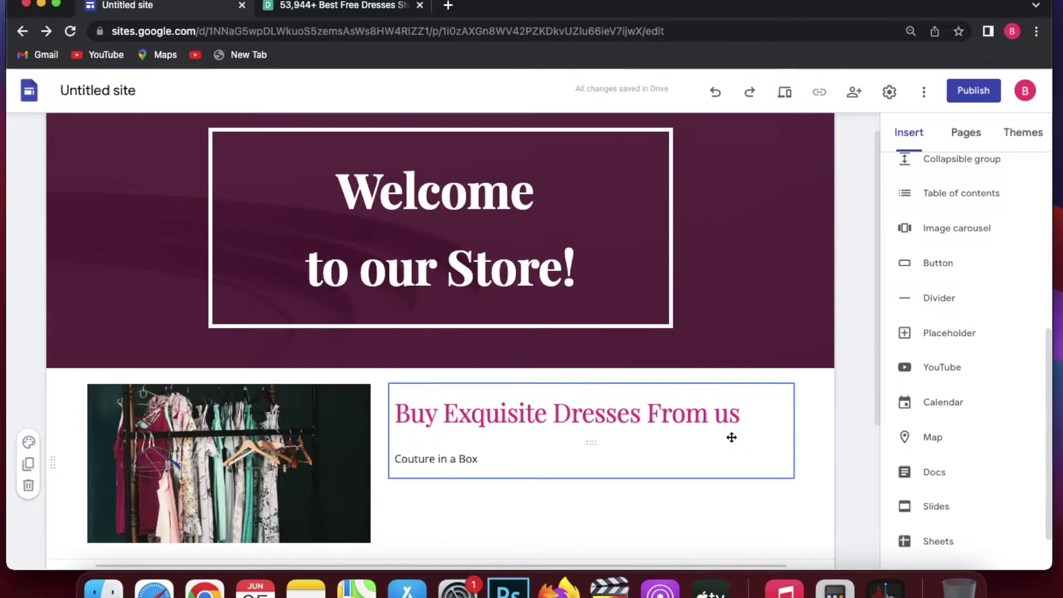
scroll(731, 437, down, 2)
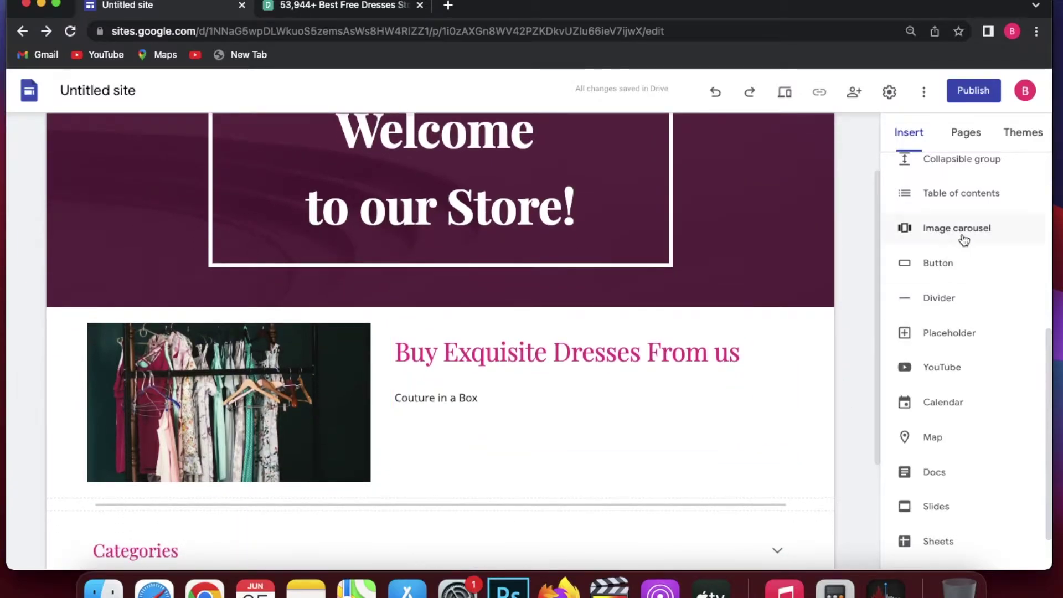
Insert an image carousel of the chosen dress photos and centre it in the section
click(961, 238)
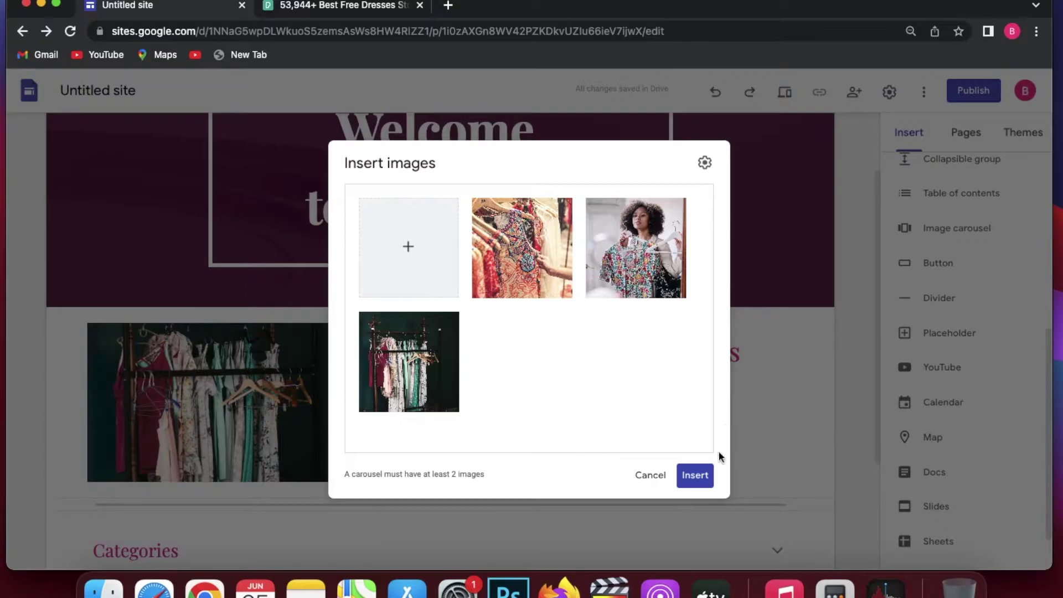
click(709, 473)
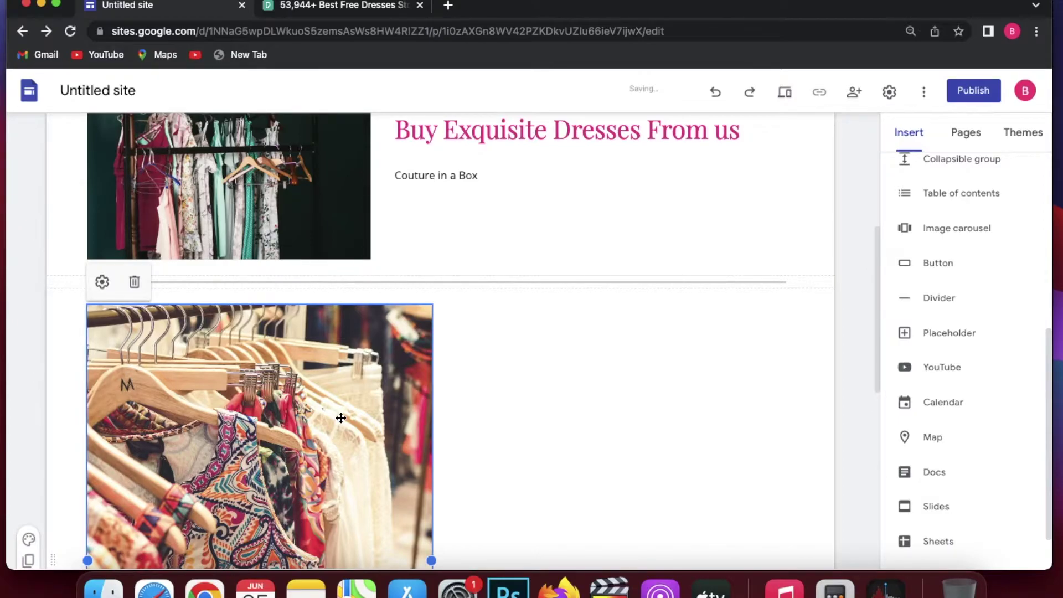
drag(341, 417, 490, 401)
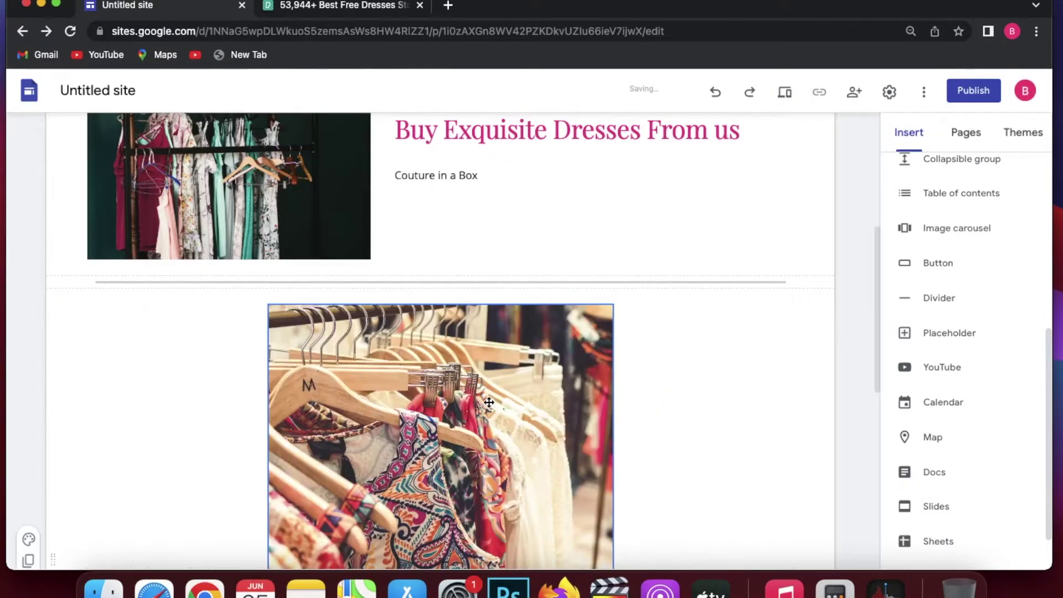
scroll(682, 370, down, 5)
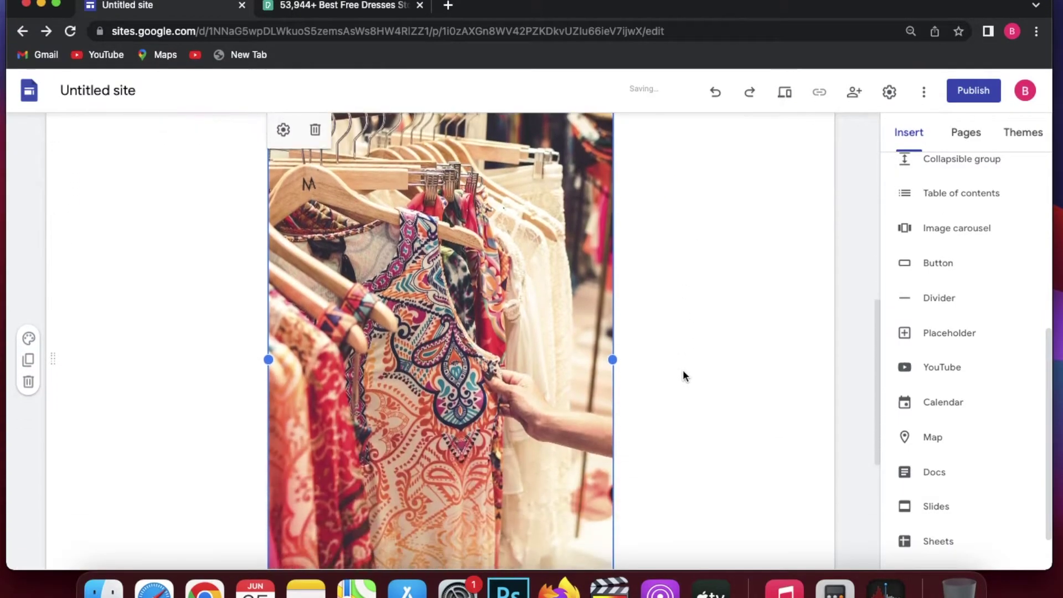
scroll(683, 370, up, 1)
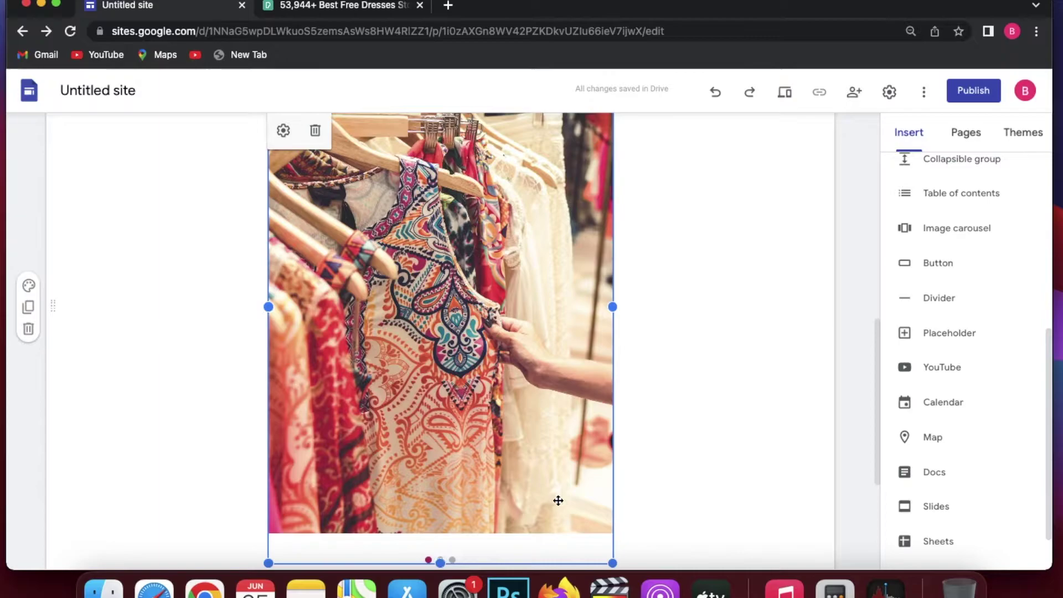
Shrink the carousel and move it below the Categories group
drag(609, 558, 572, 449)
scroll(654, 393, up, 2)
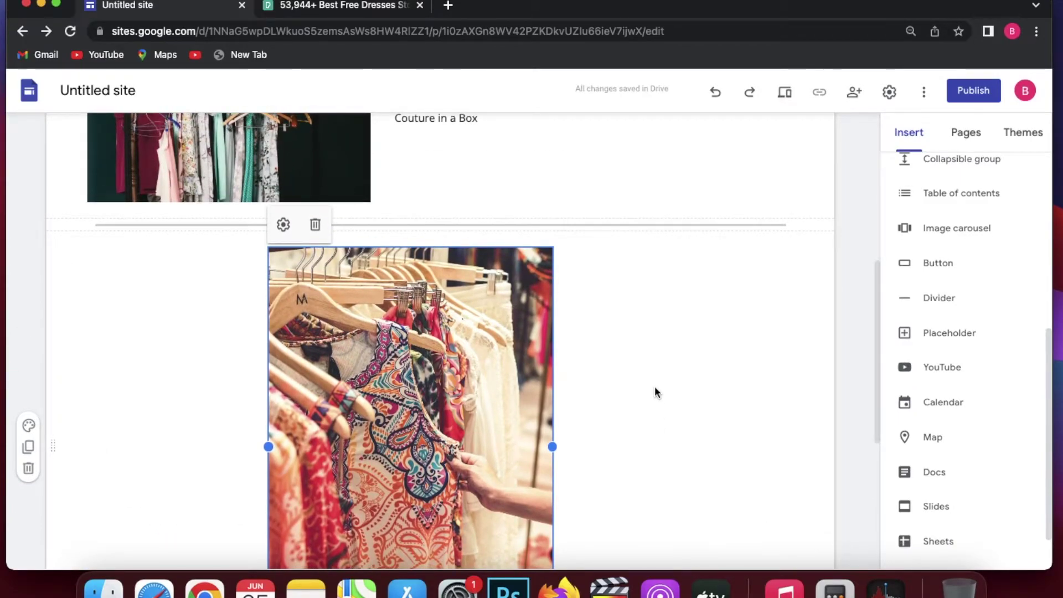
scroll(655, 381, down, 5)
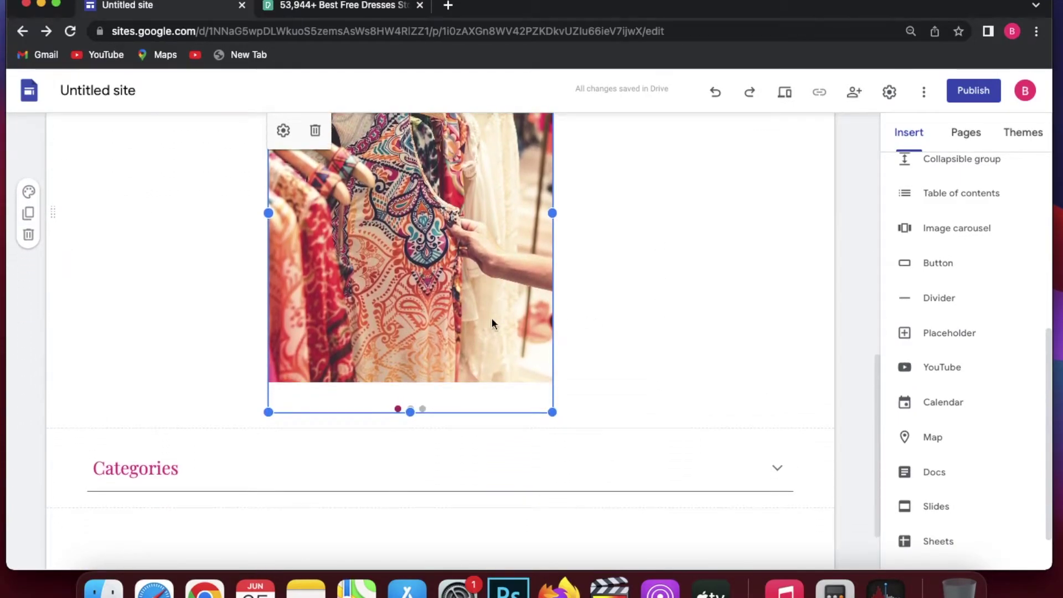
drag(492, 321, 396, 453)
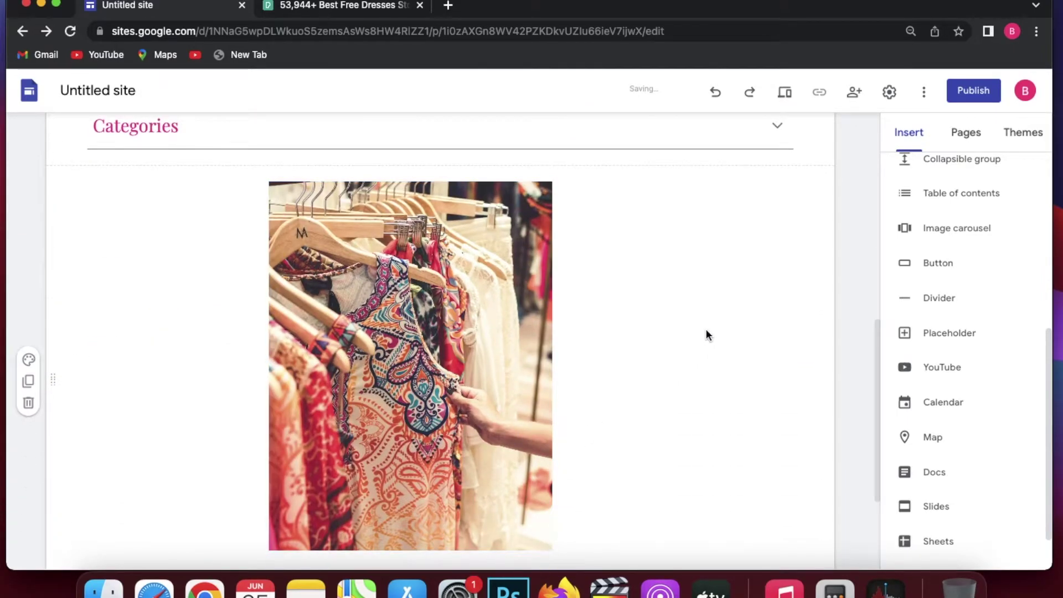
scroll(626, 367, down, 3)
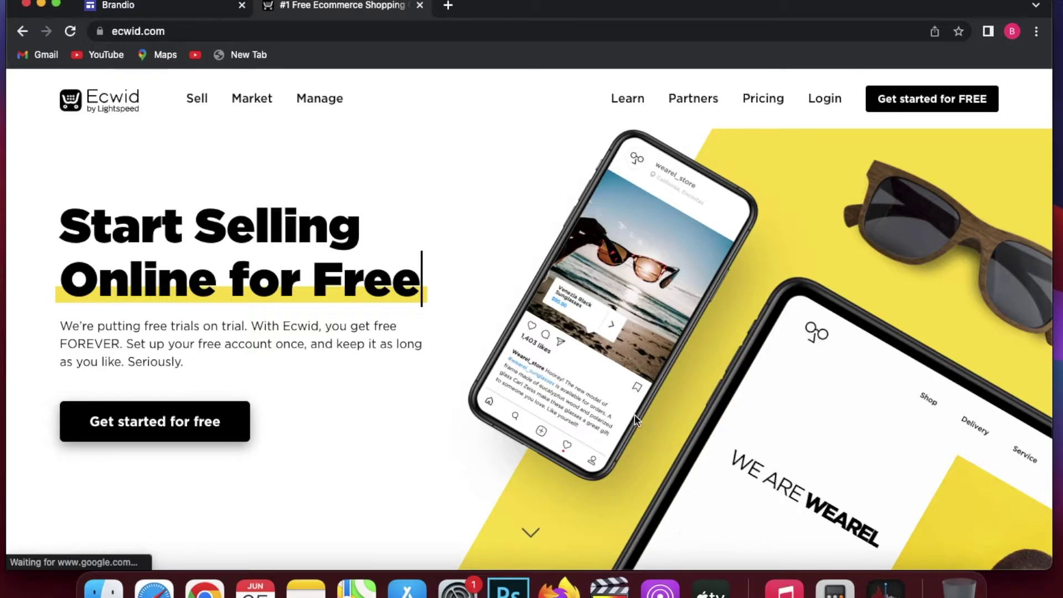
Browse the Ecwid homepage and sign up for a free store via Get started for FREE
scroll(634, 415, down, 1)
scroll(634, 415, down, 5)
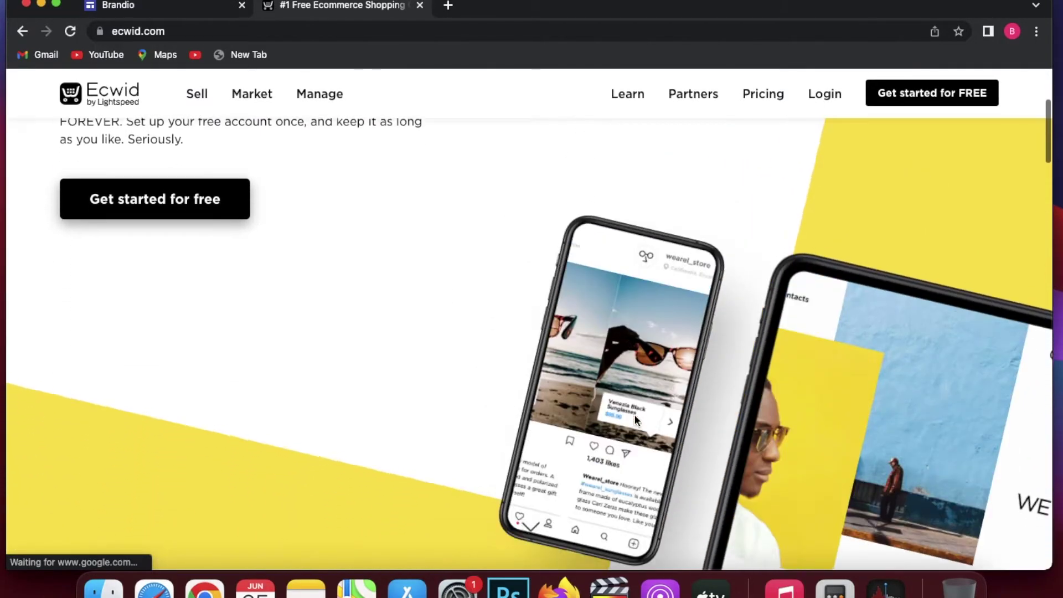
scroll(634, 415, up, 6)
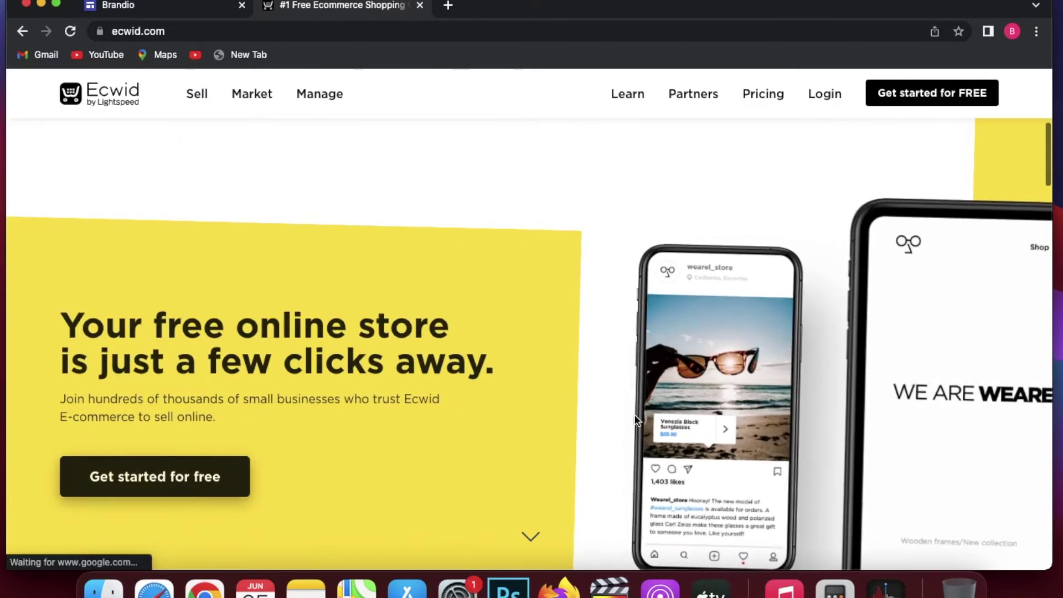
scroll(634, 419, down, 2)
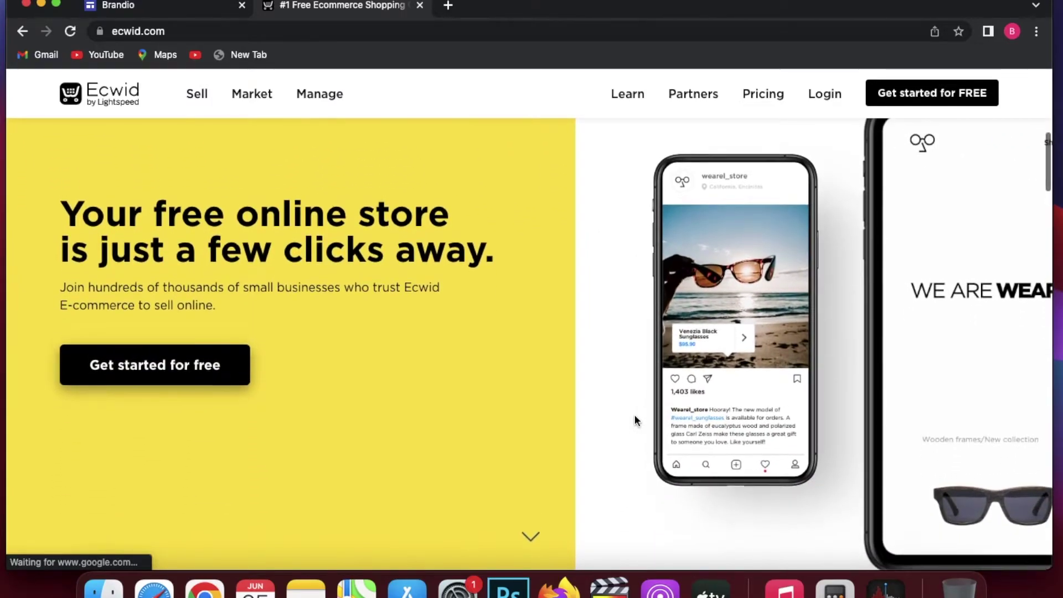
scroll(634, 414, up, 4)
scroll(634, 415, up, 2)
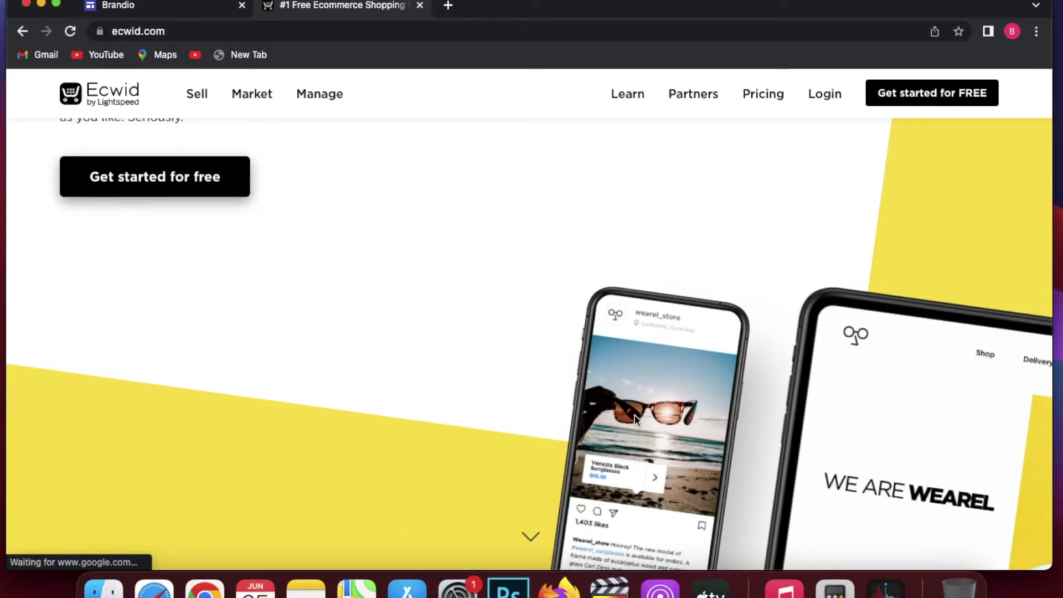
scroll(634, 416, up, 5)
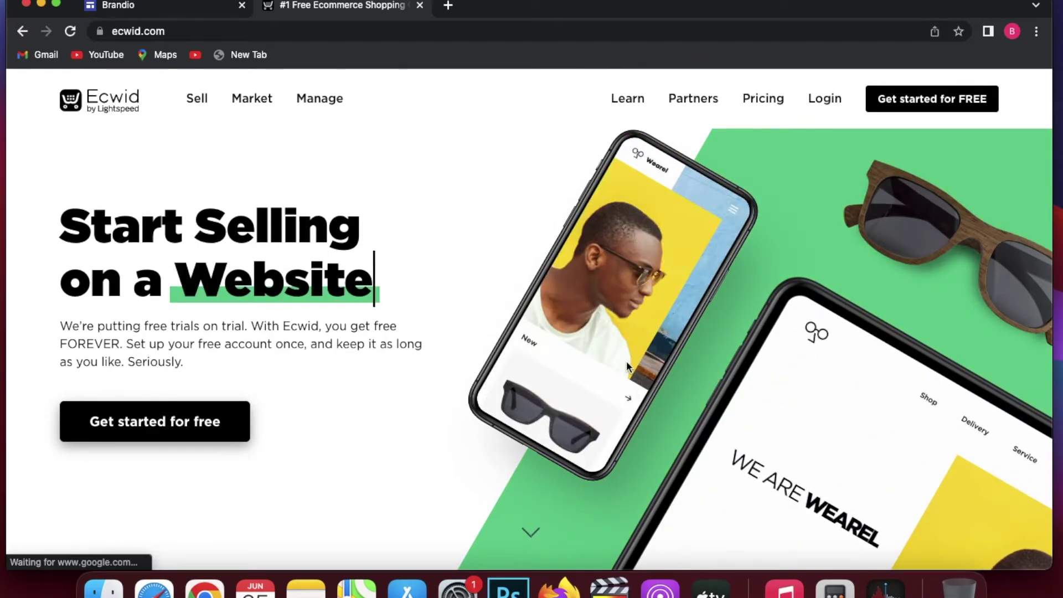
click(910, 95)
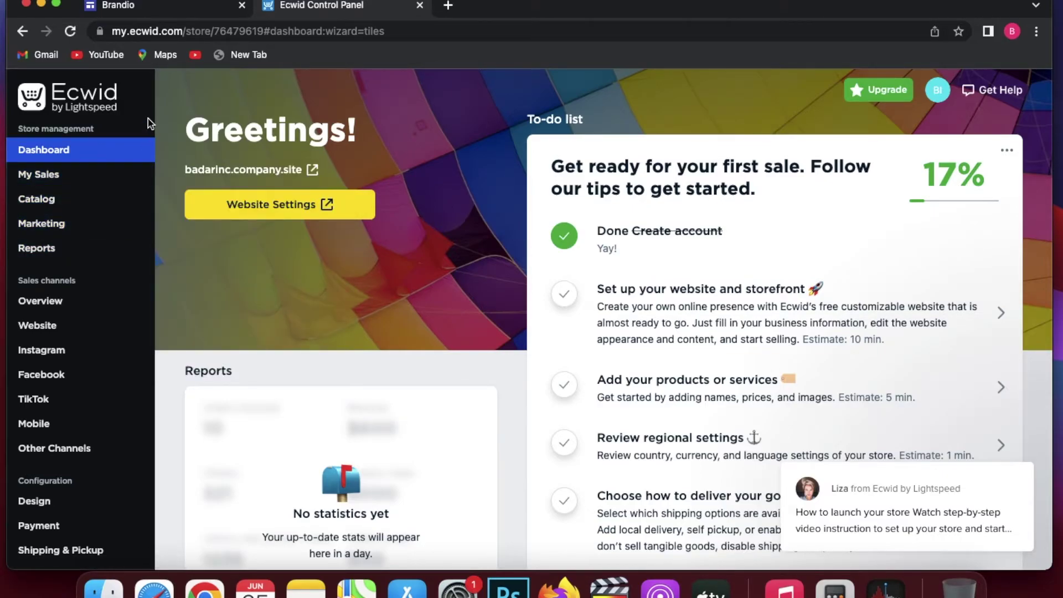
Open the Sales channels custom-website guide and copy the store's integration code to the clipboard
click(60, 300)
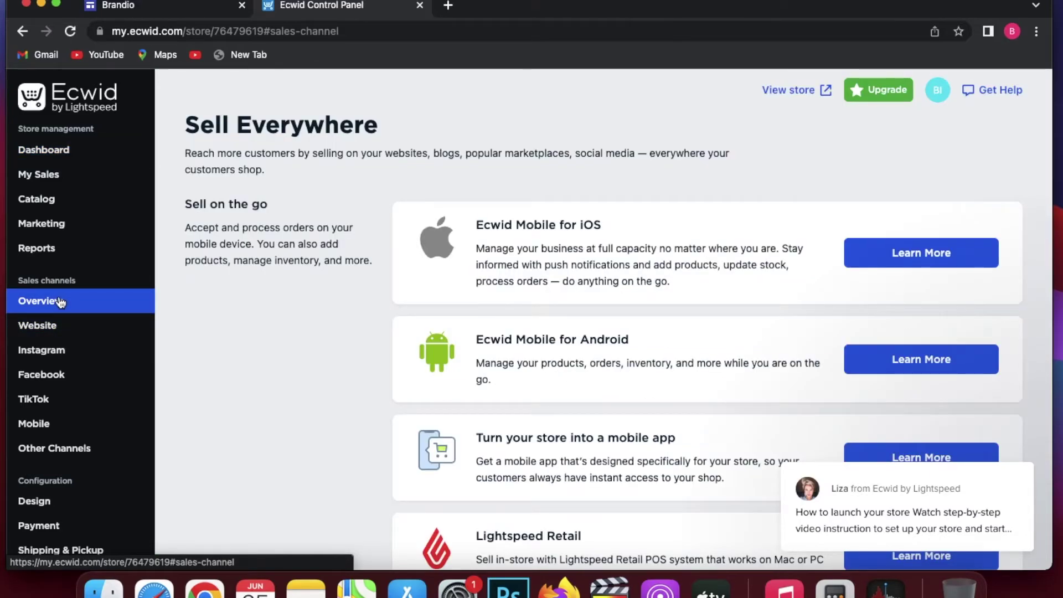
scroll(269, 291, down, 10)
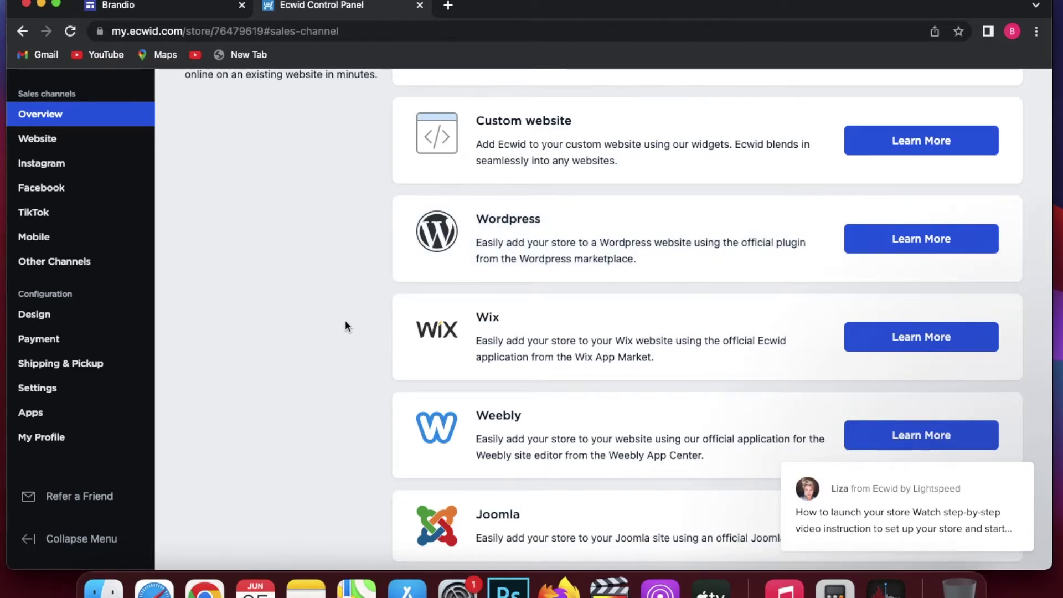
scroll(345, 321, down, 3)
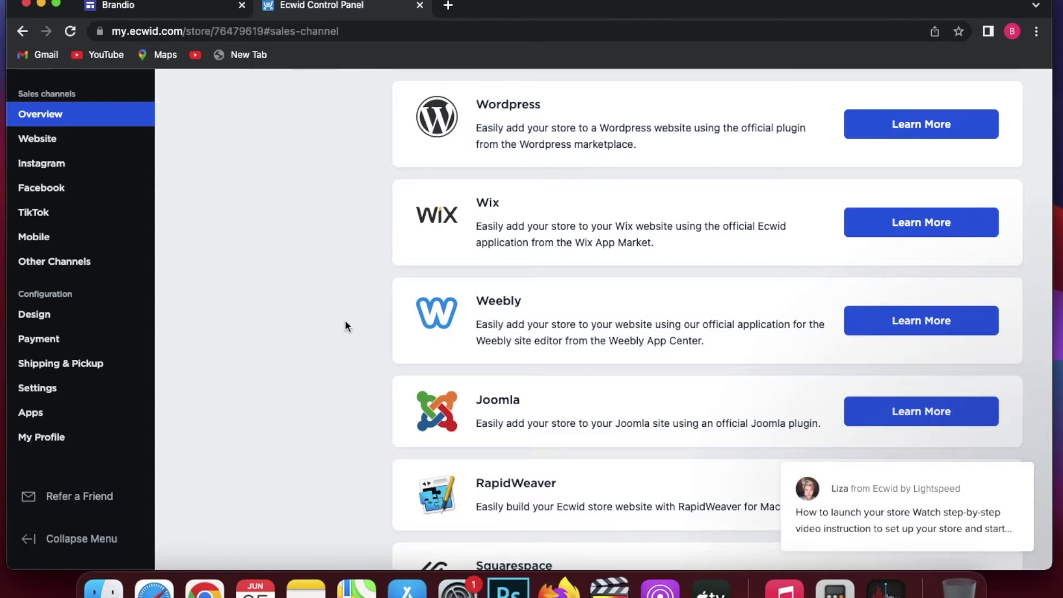
scroll(346, 326, down, 3)
scroll(345, 326, up, 5)
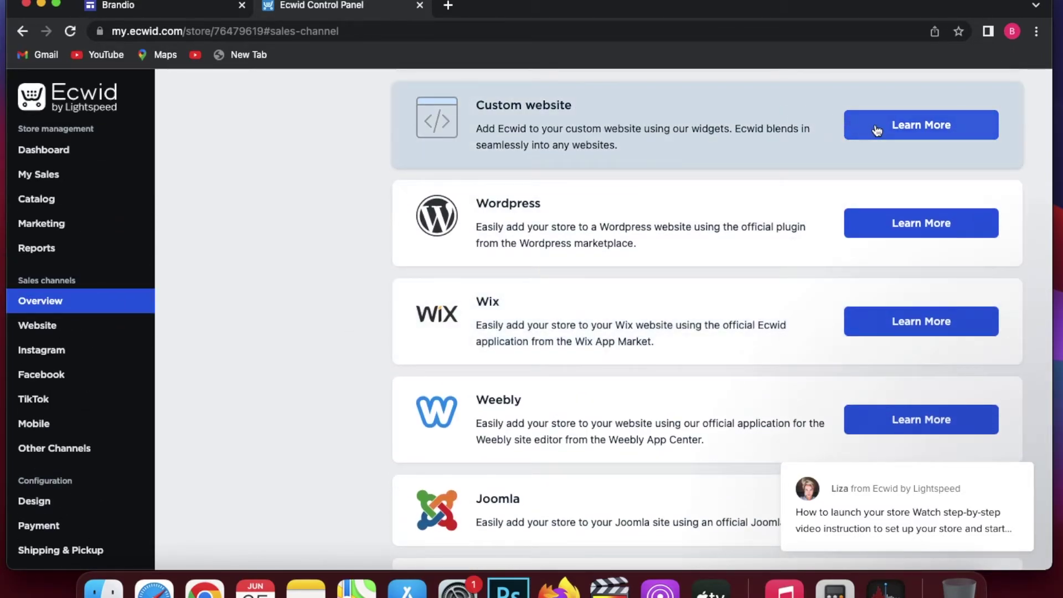
click(876, 130)
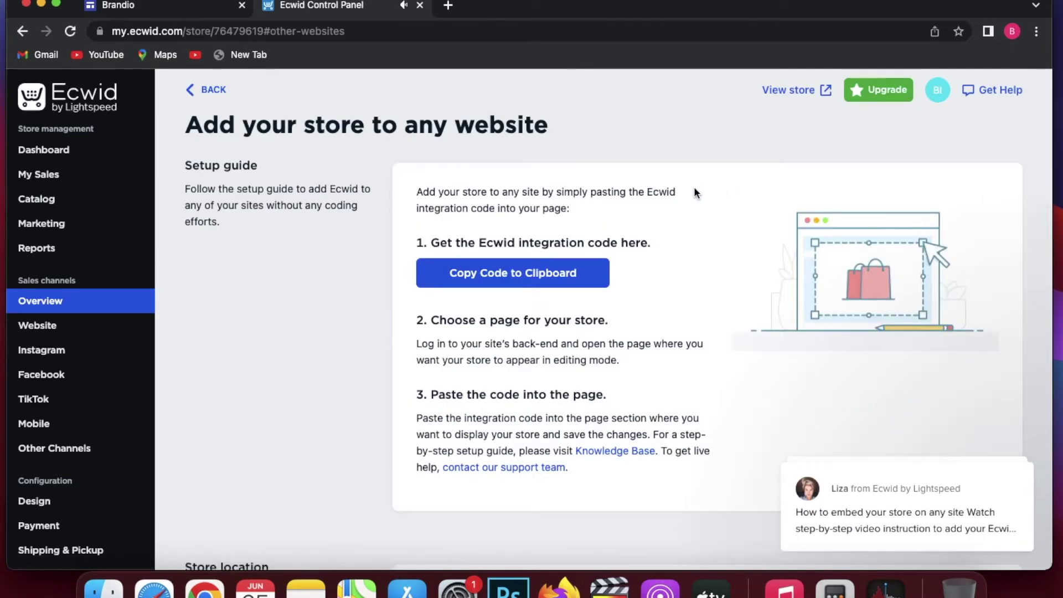
click(548, 282)
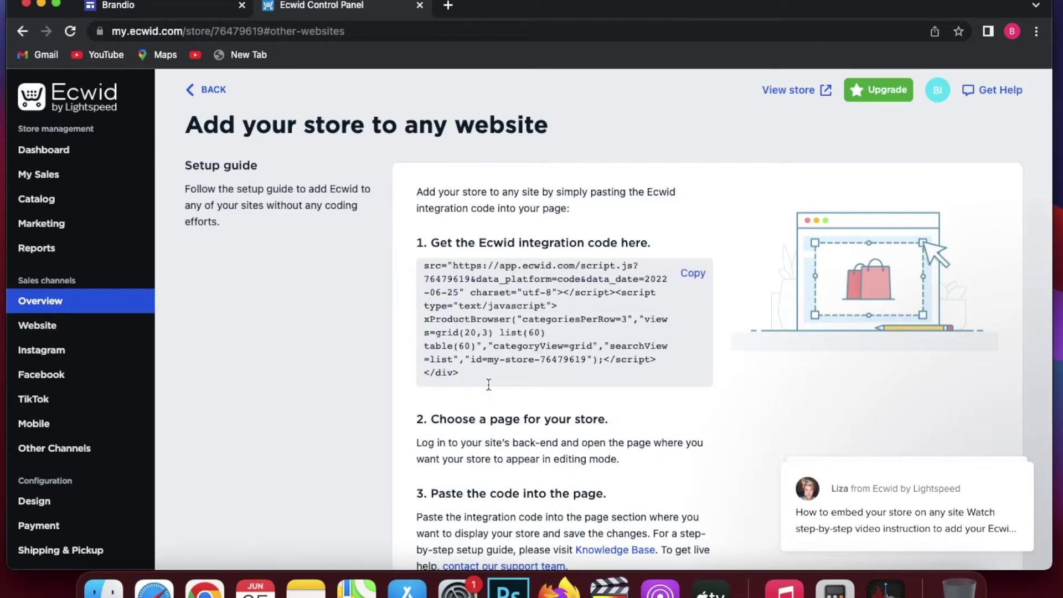
click(689, 274)
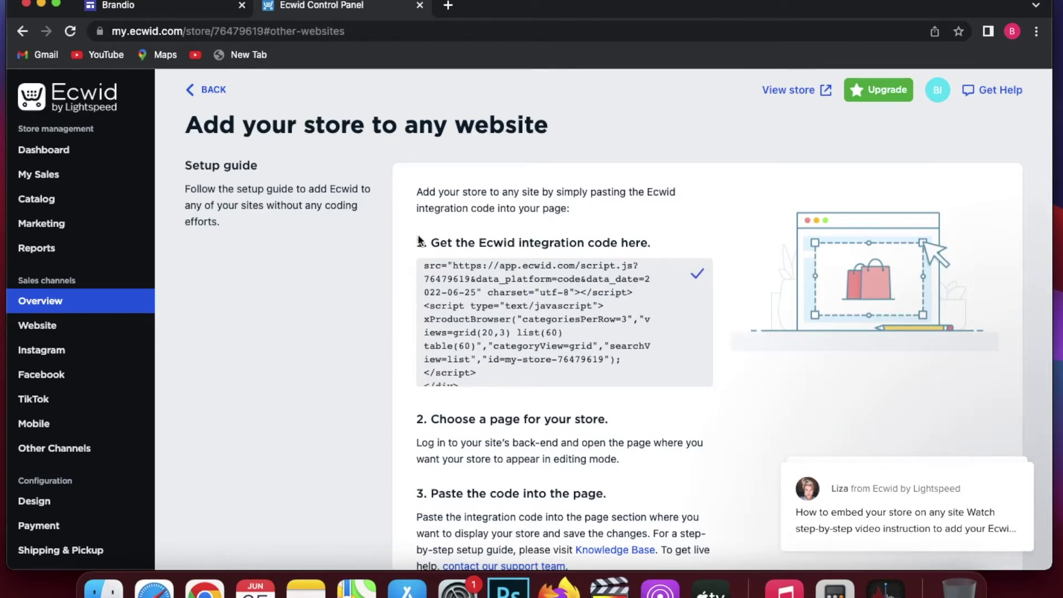
Back on the Brandio page, embed the pasted Ecwid code as HTML, showing the product grid
click(194, 17)
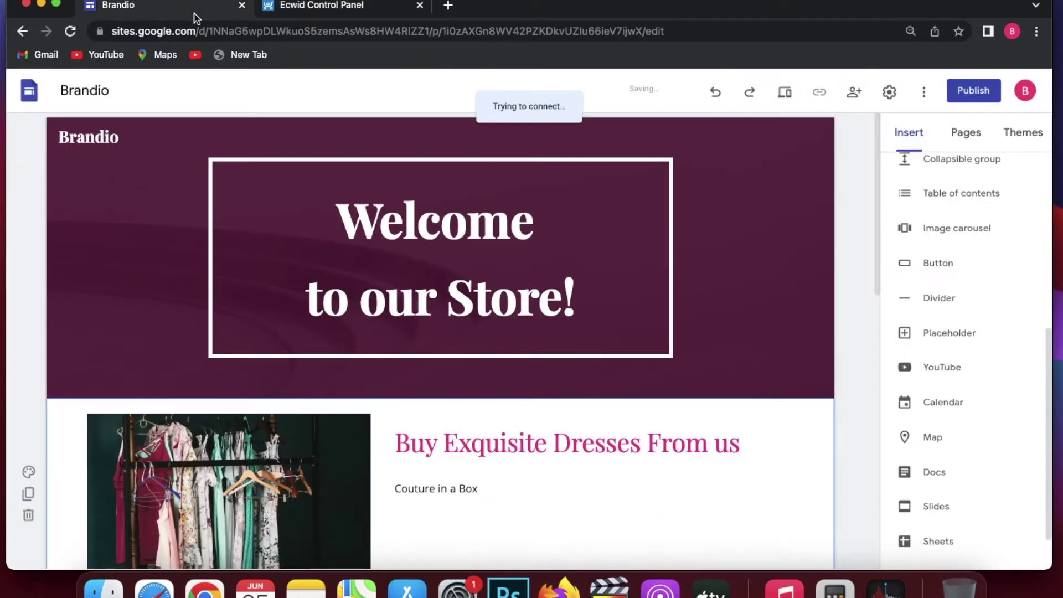
scroll(929, 258, up, 6)
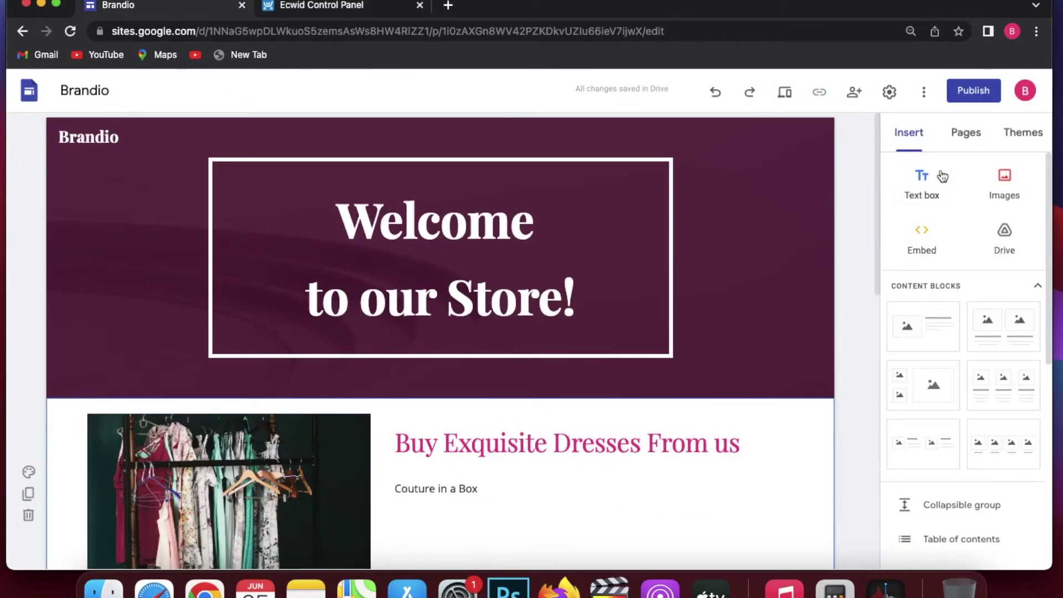
click(921, 242)
key(super+v)
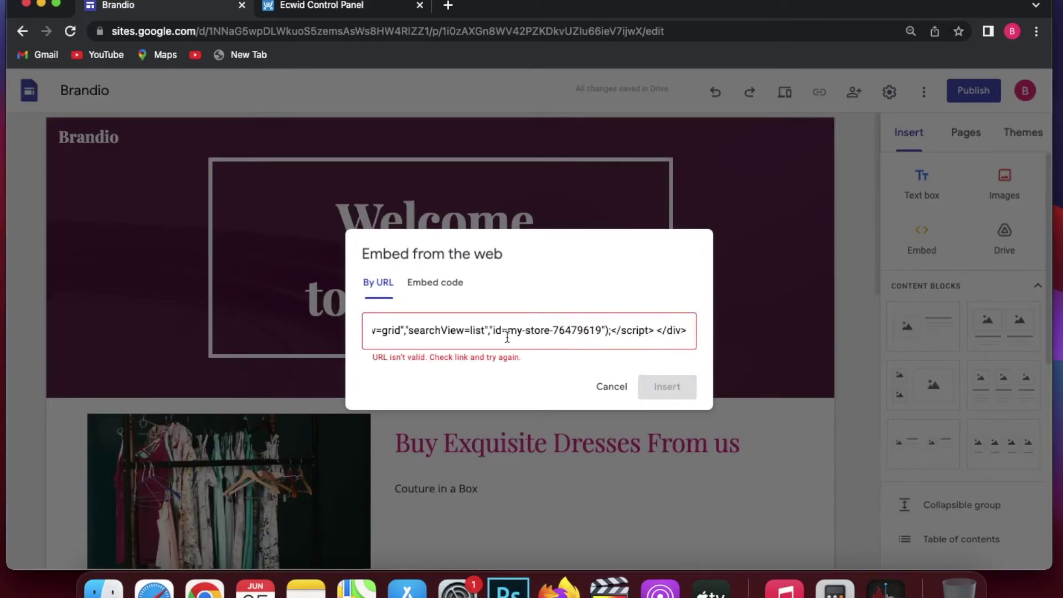
click(437, 283)
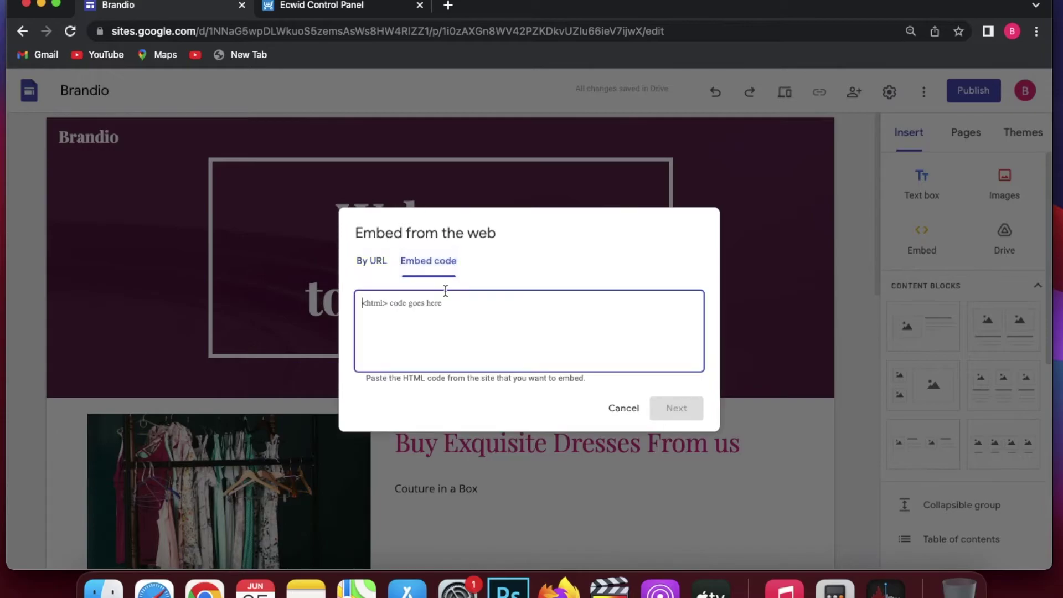
key(super+v)
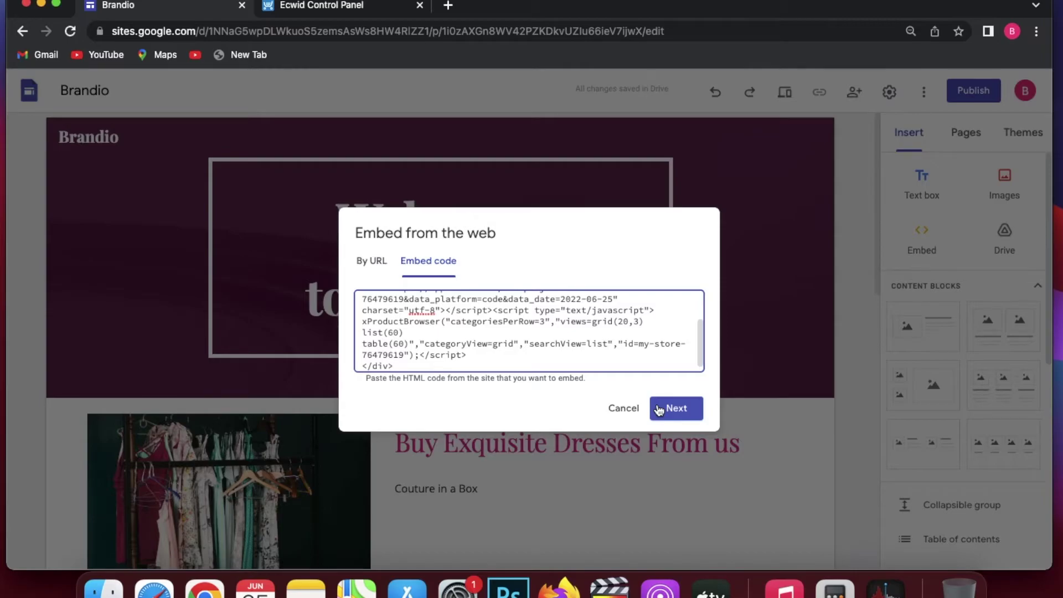
click(659, 410)
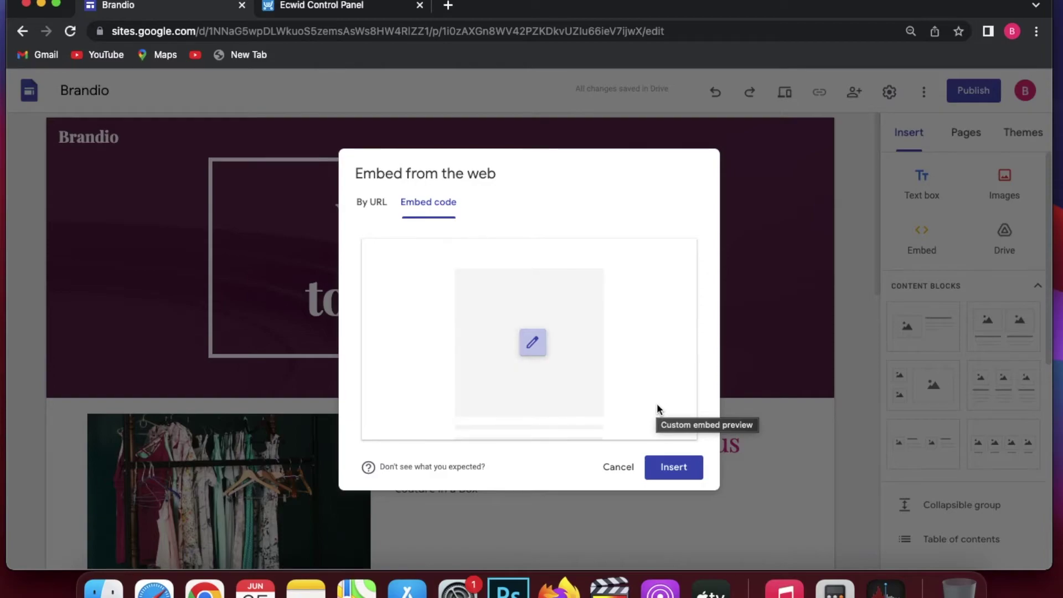
click(684, 468)
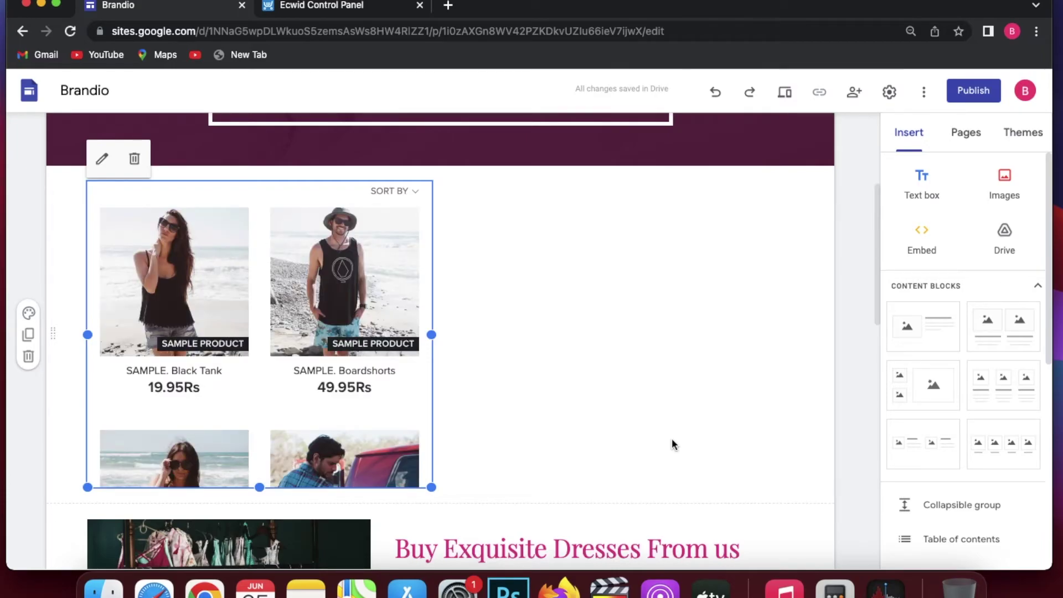
Drag the product grid beneath the Welcome header, then return to Ecwid's integration code page
scroll(671, 437, down, 1)
drag(260, 277, 480, 425)
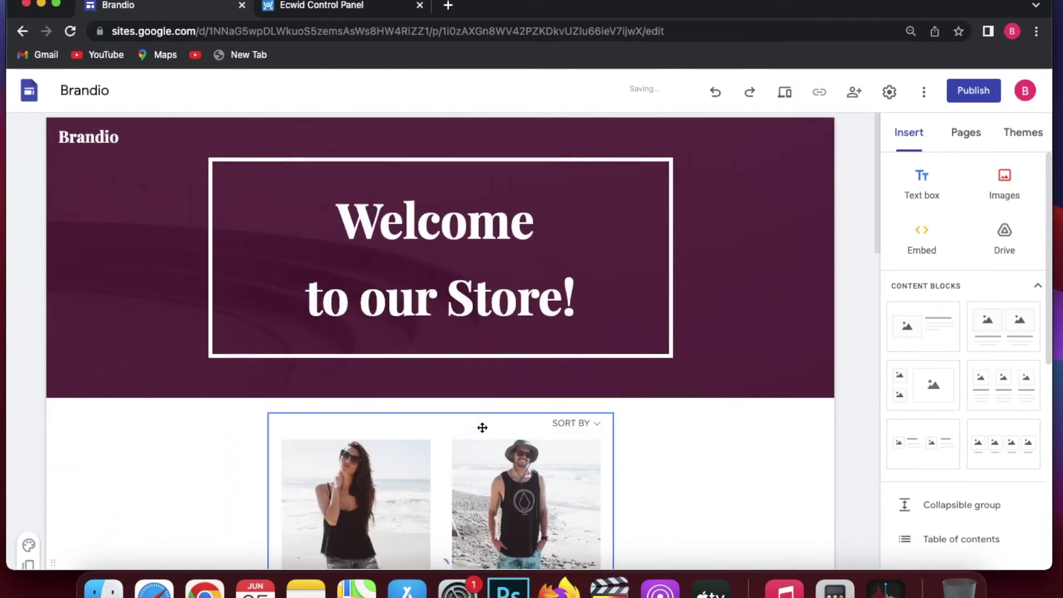
scroll(682, 455, down, 5)
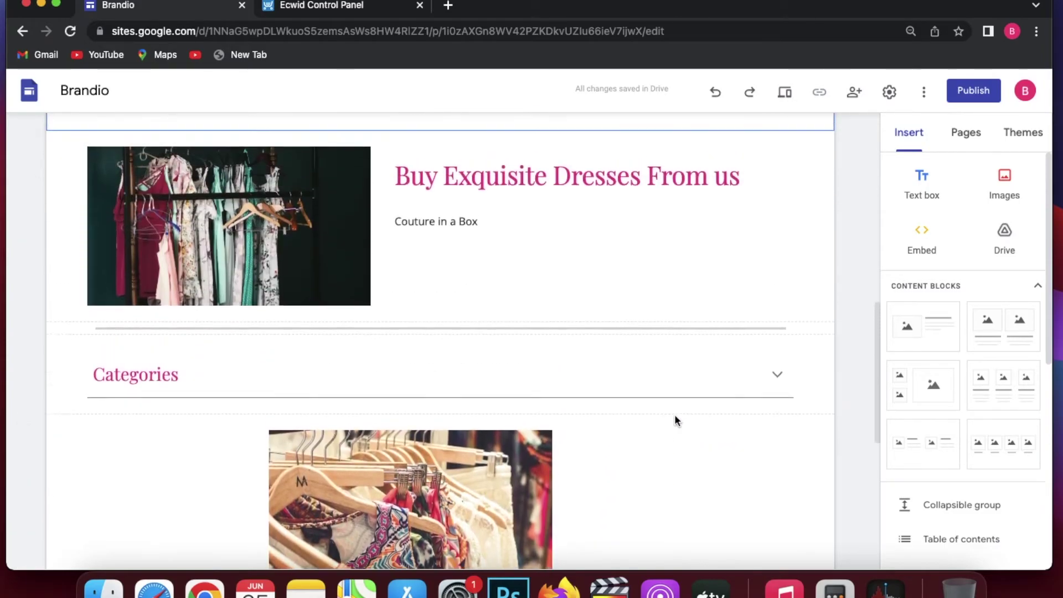
scroll(669, 506, up, 8)
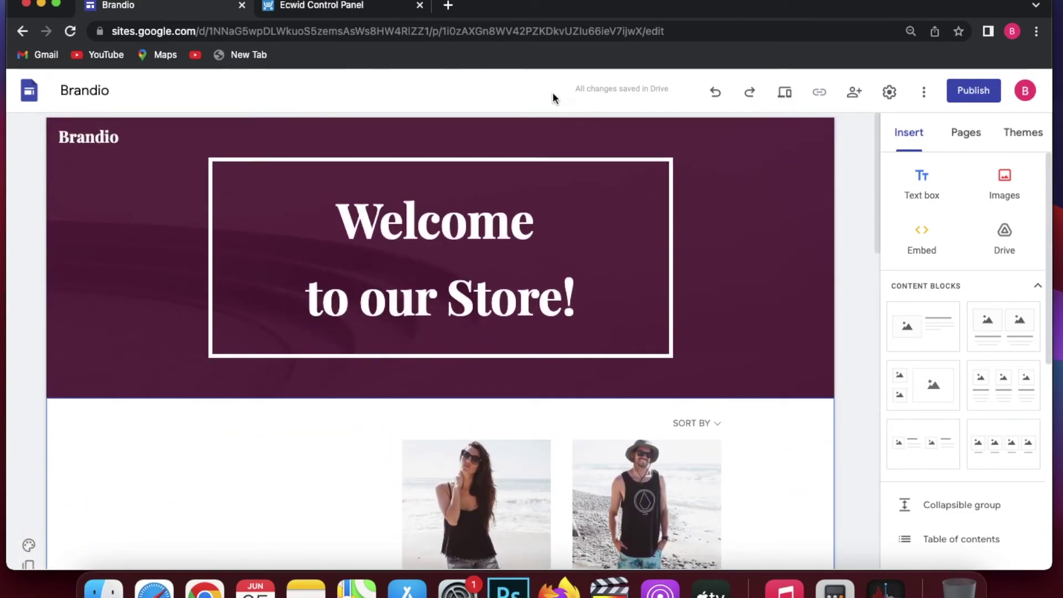
click(346, 11)
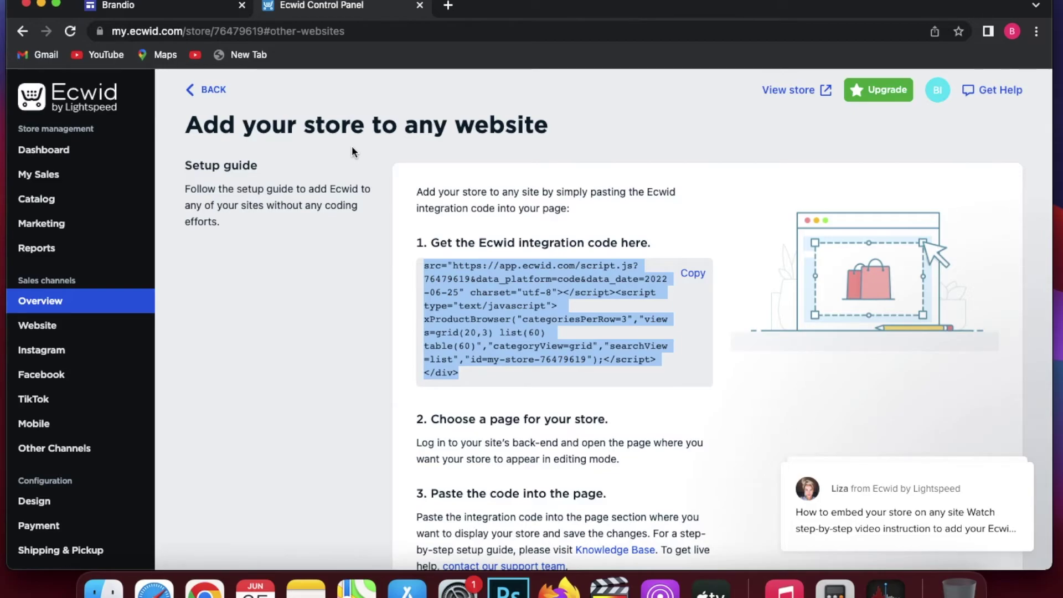
Go from the Ecwid Dashboard to My Sales to view the empty Orders page
click(64, 149)
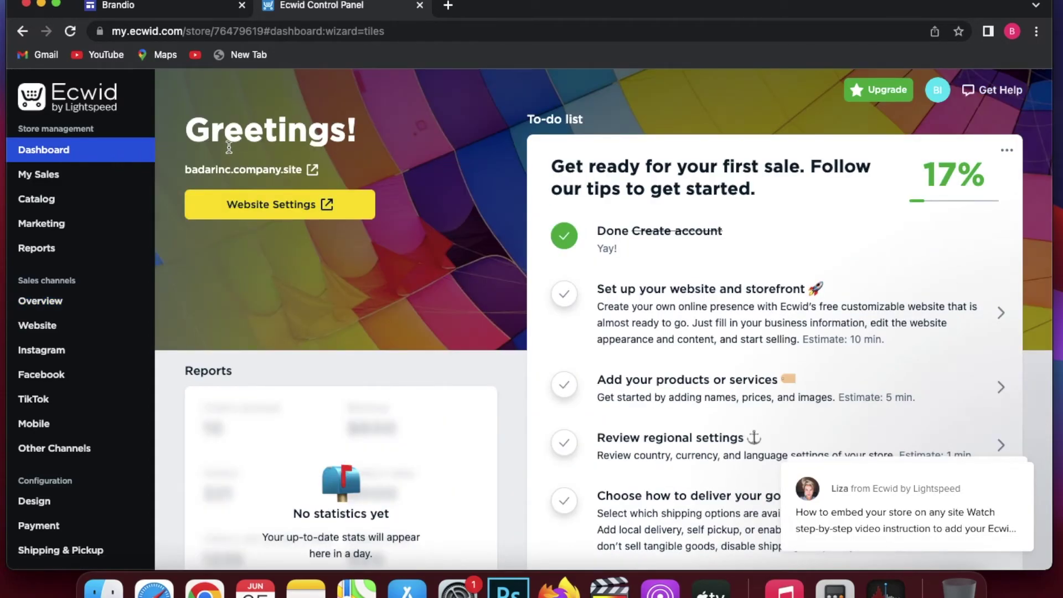
mouse_move(96, 183)
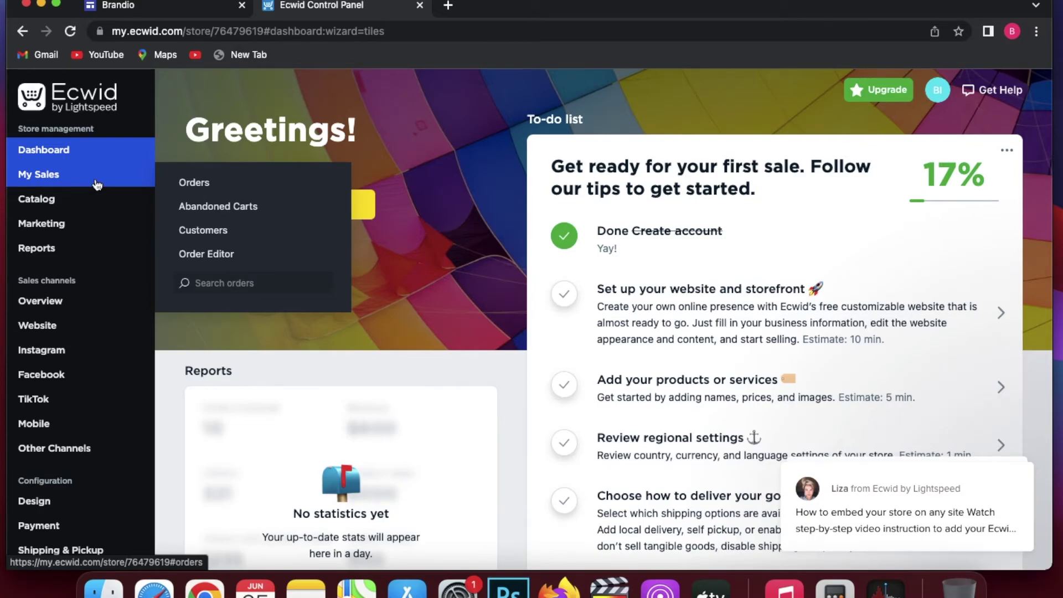
click(94, 184)
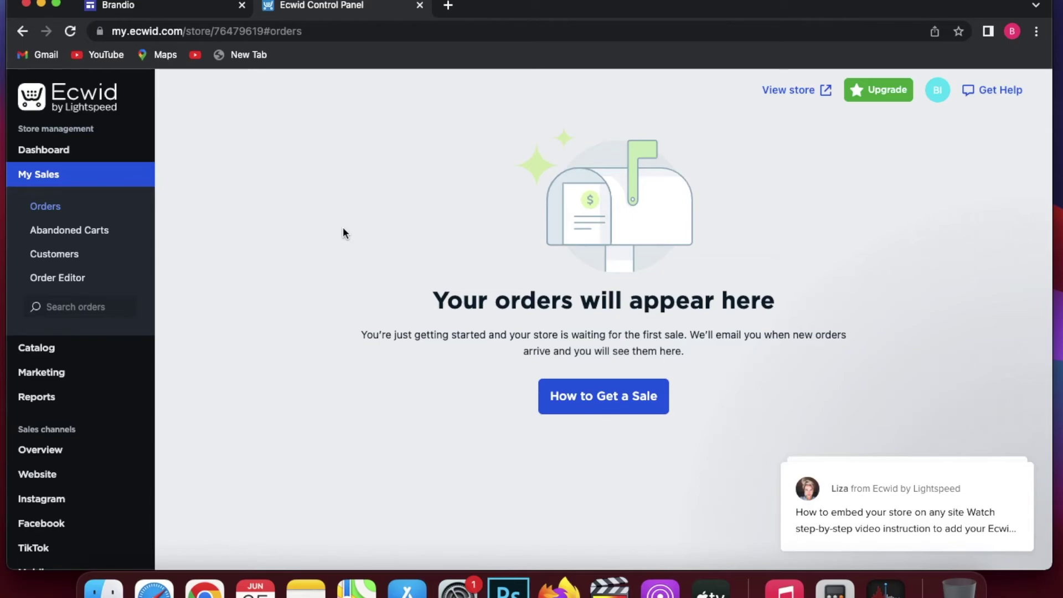
Review the Brandio page's Welcome header and embedded product grid, checking the Ecwid orders tab along the way
key(ctrl+shift+Tab)
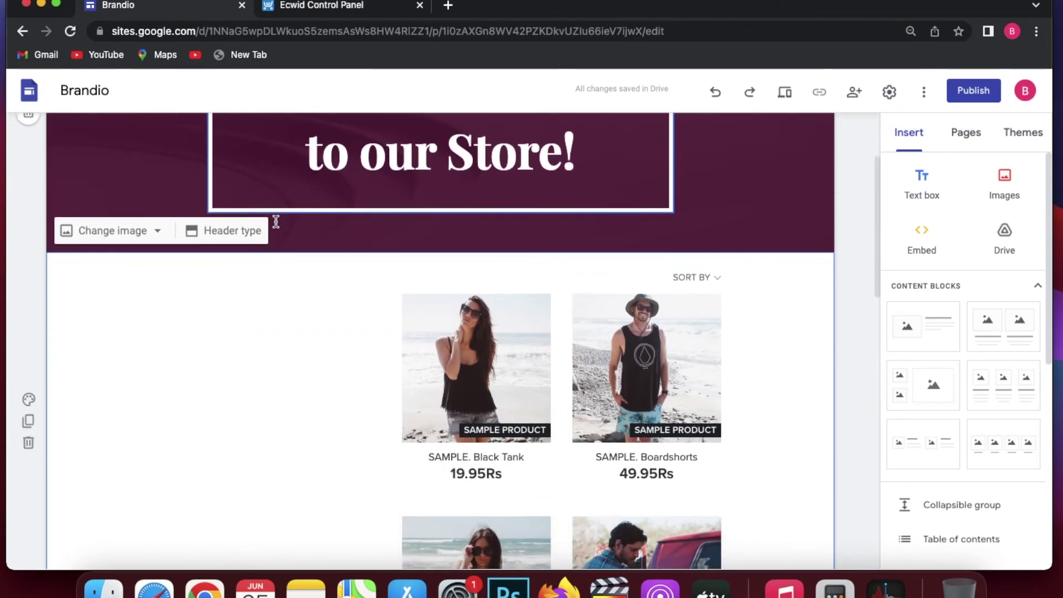
scroll(275, 225, down, 5)
scroll(276, 225, down, 4)
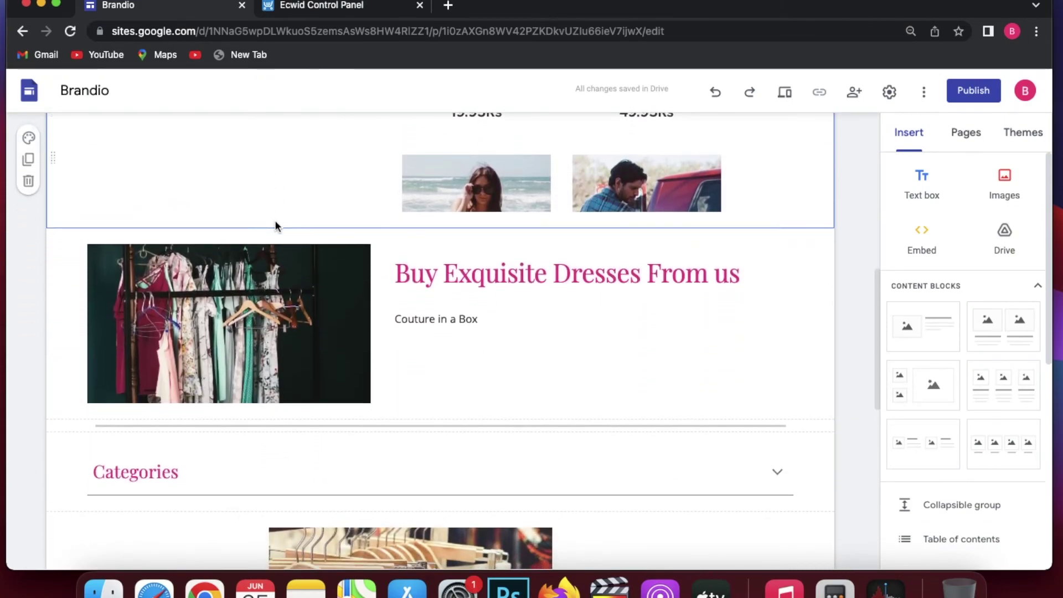
scroll(522, 323, down, 1)
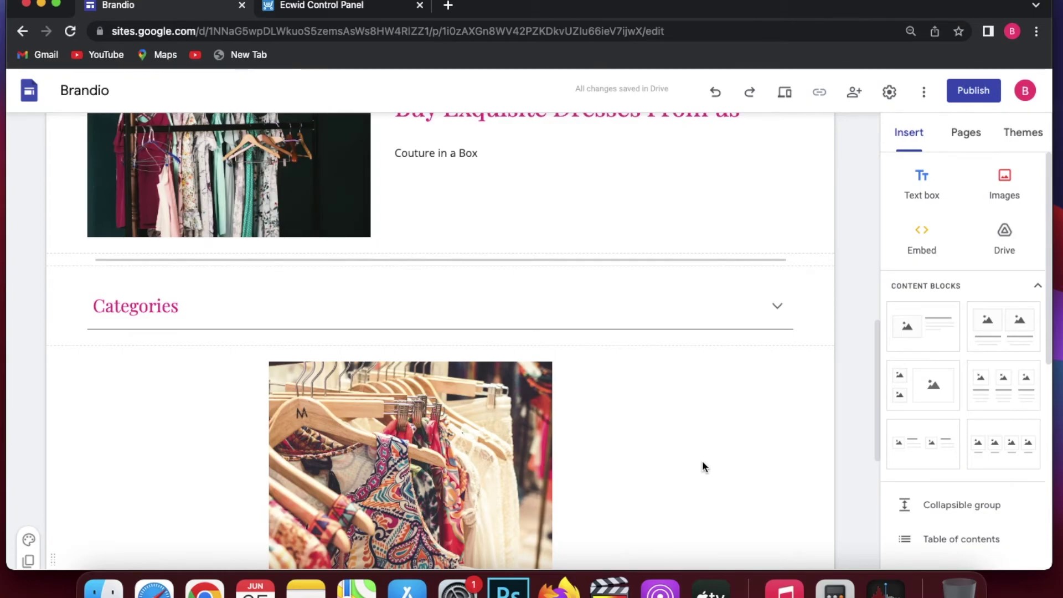
click(339, 10)
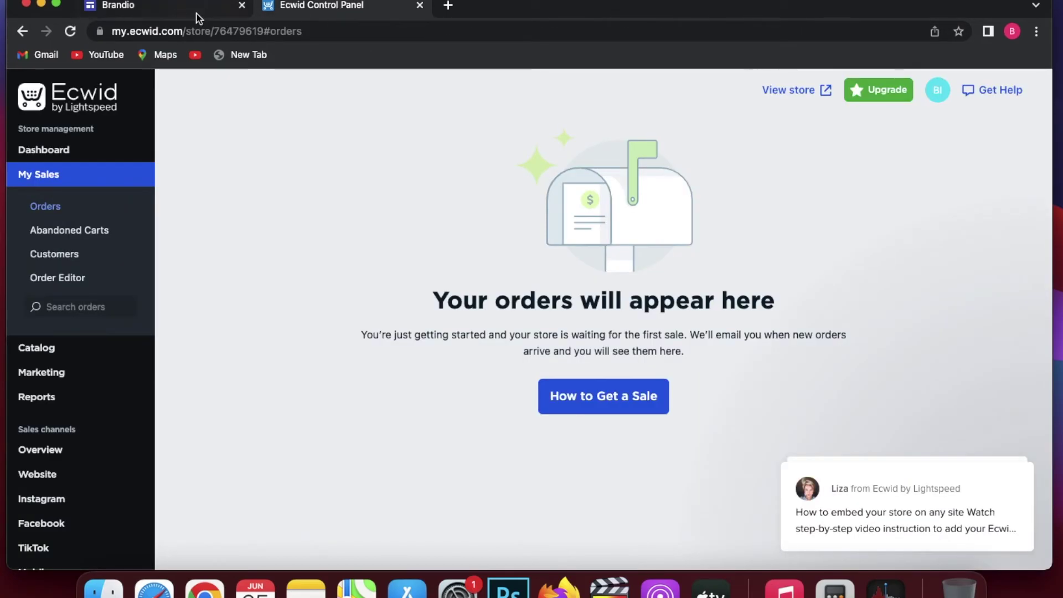
click(172, 10)
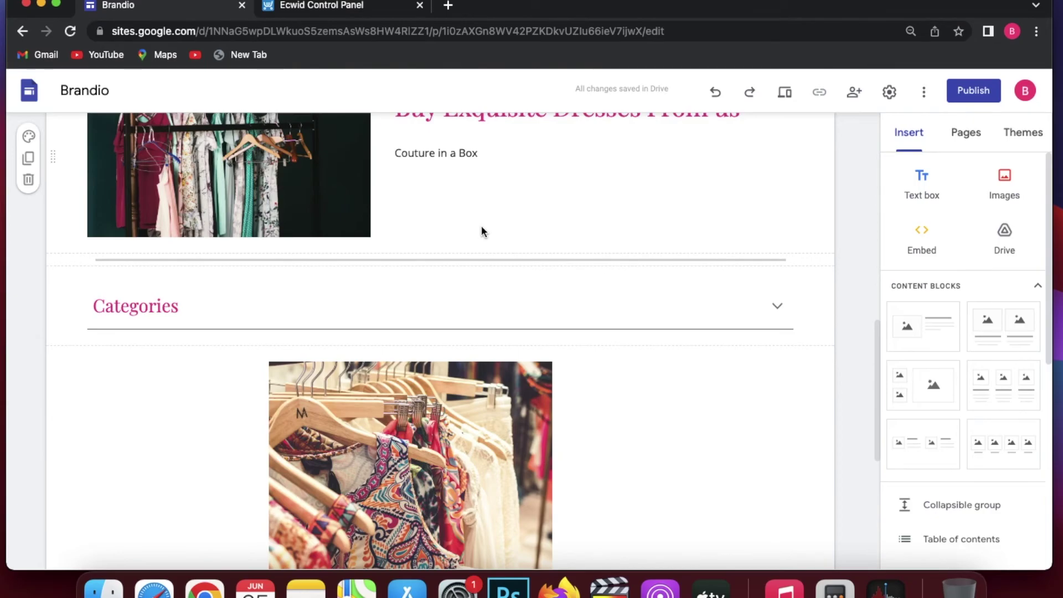
scroll(481, 231, up, 10)
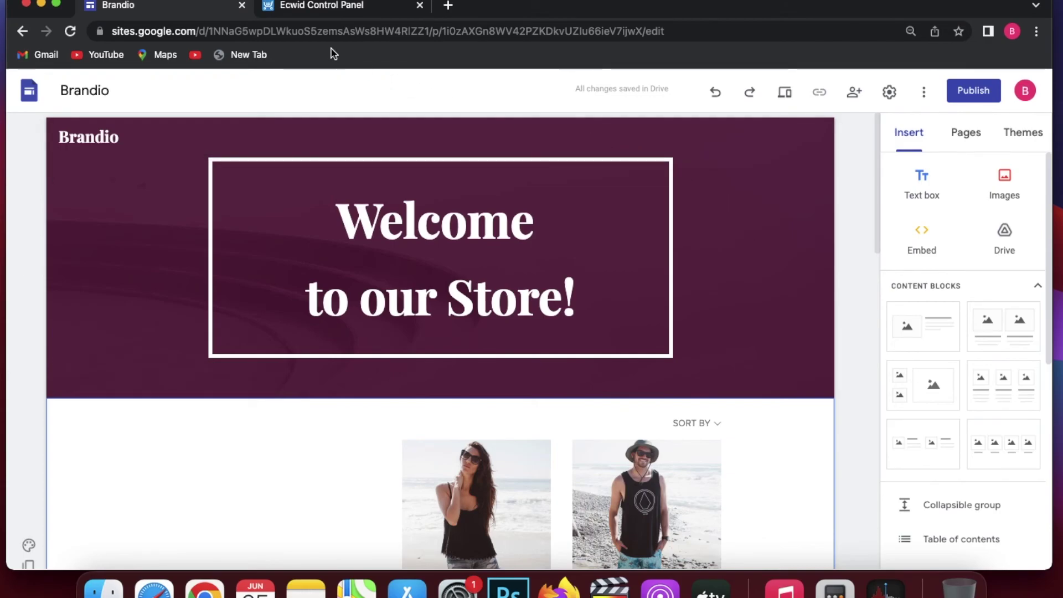
click(326, 4)
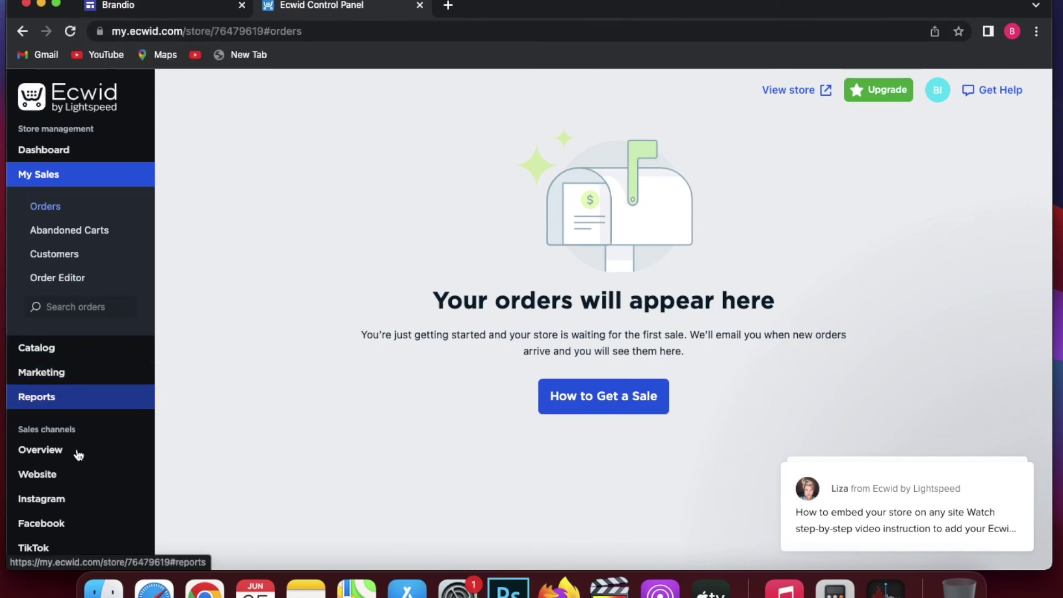
scroll(78, 454, down, 3)
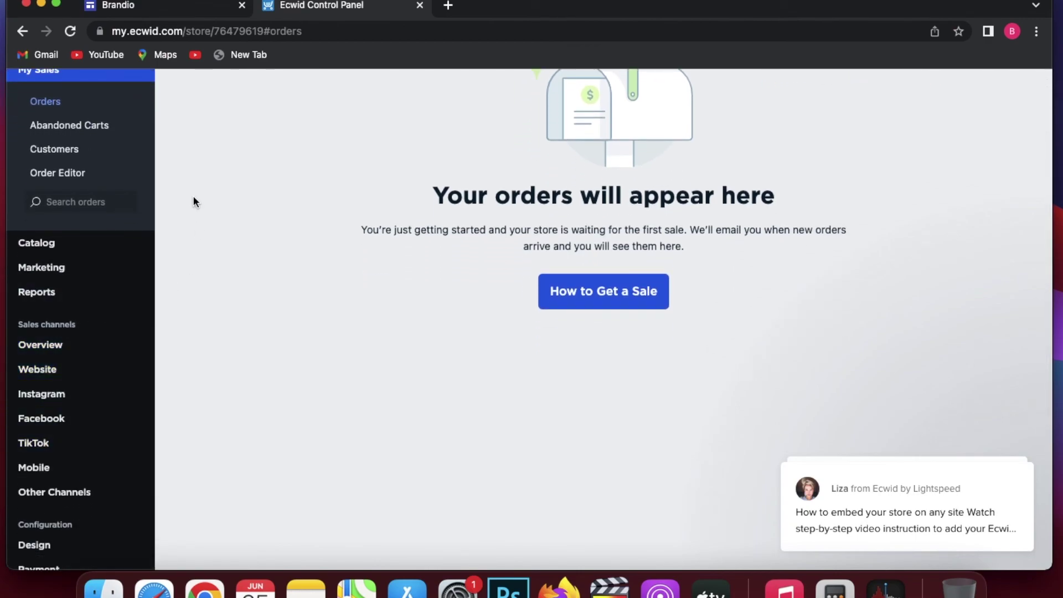
click(167, 15)
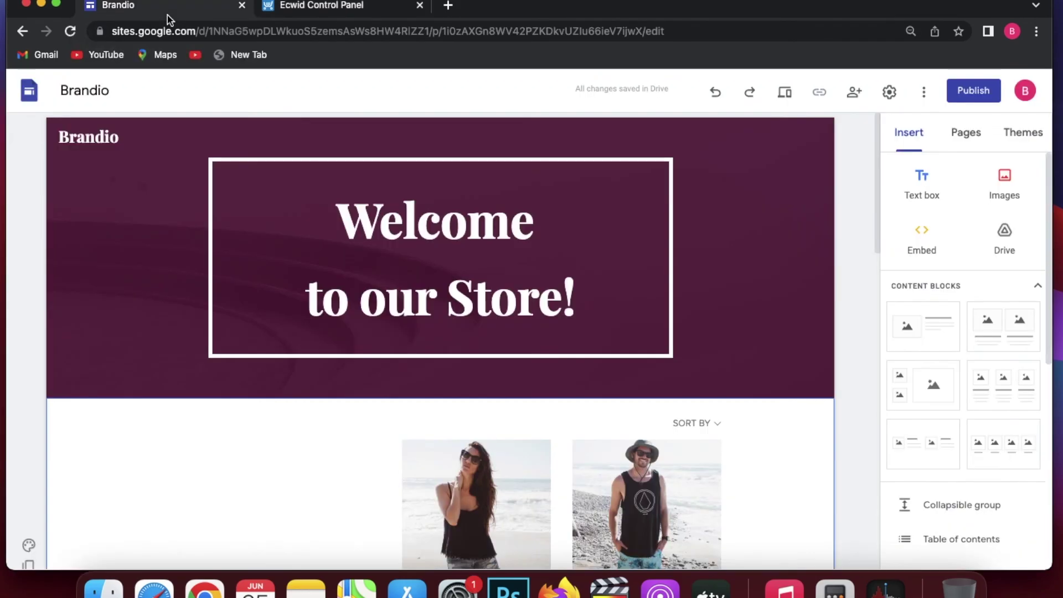